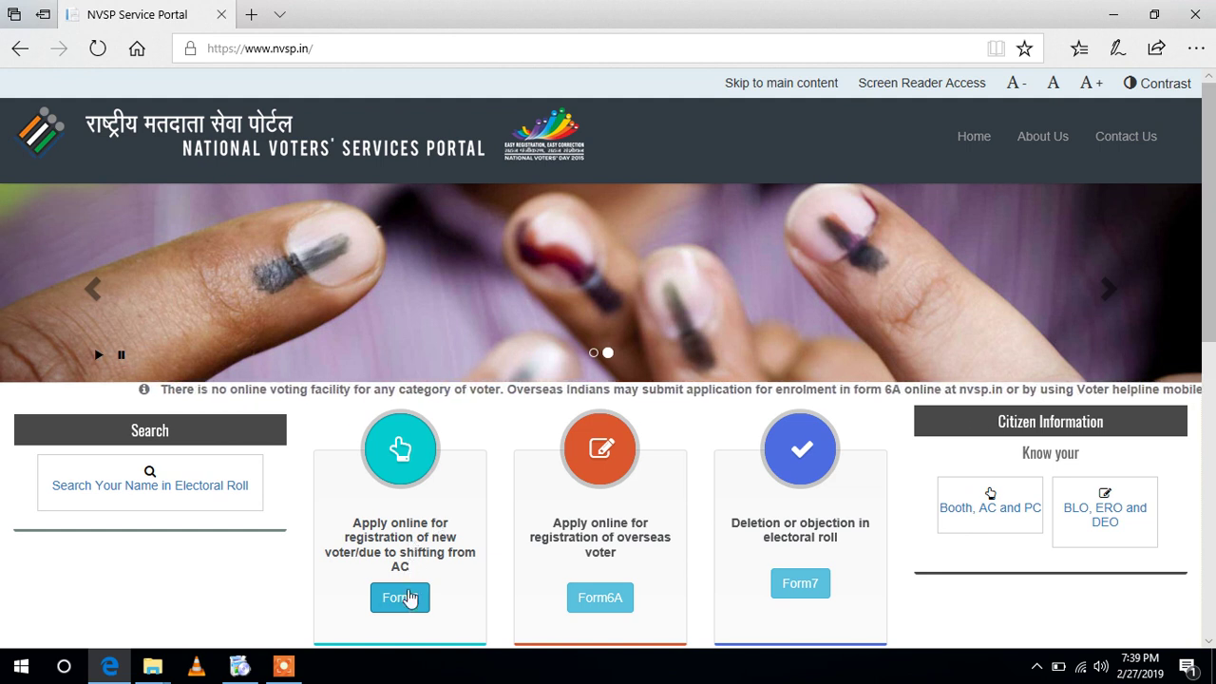
# - Open the Form 6 new-voter registration page from the NVSP home page and bring up its language options
pyautogui.click(411, 604)
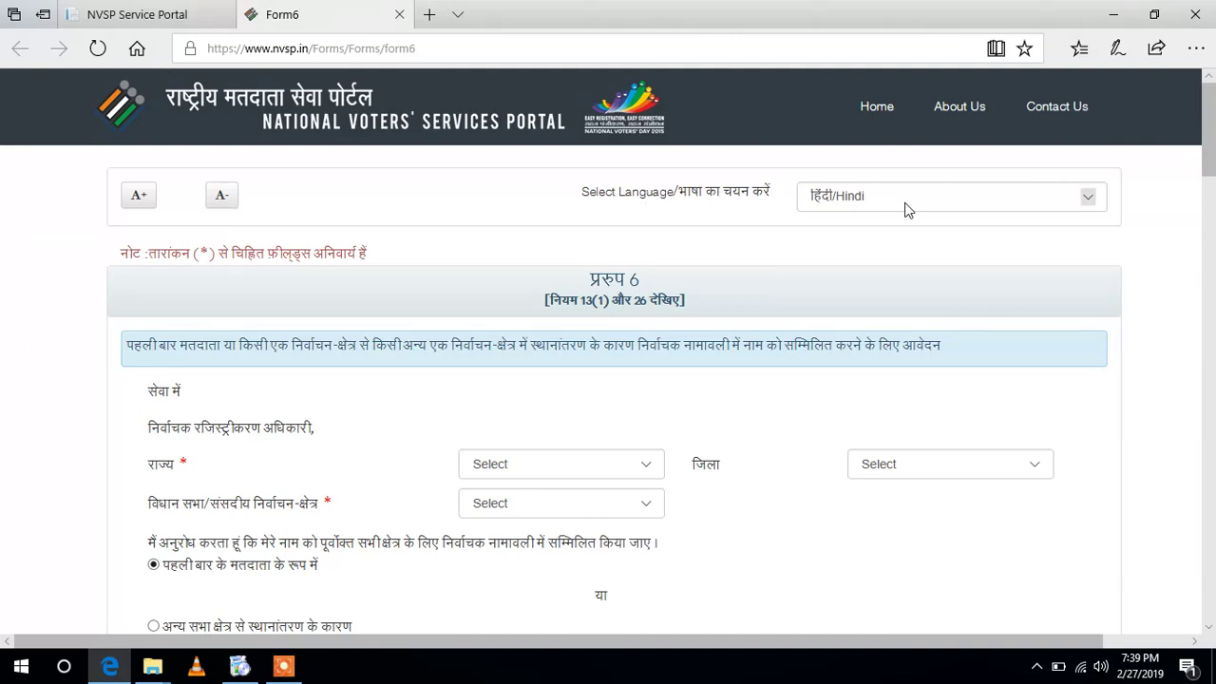
pyautogui.click(905, 207)
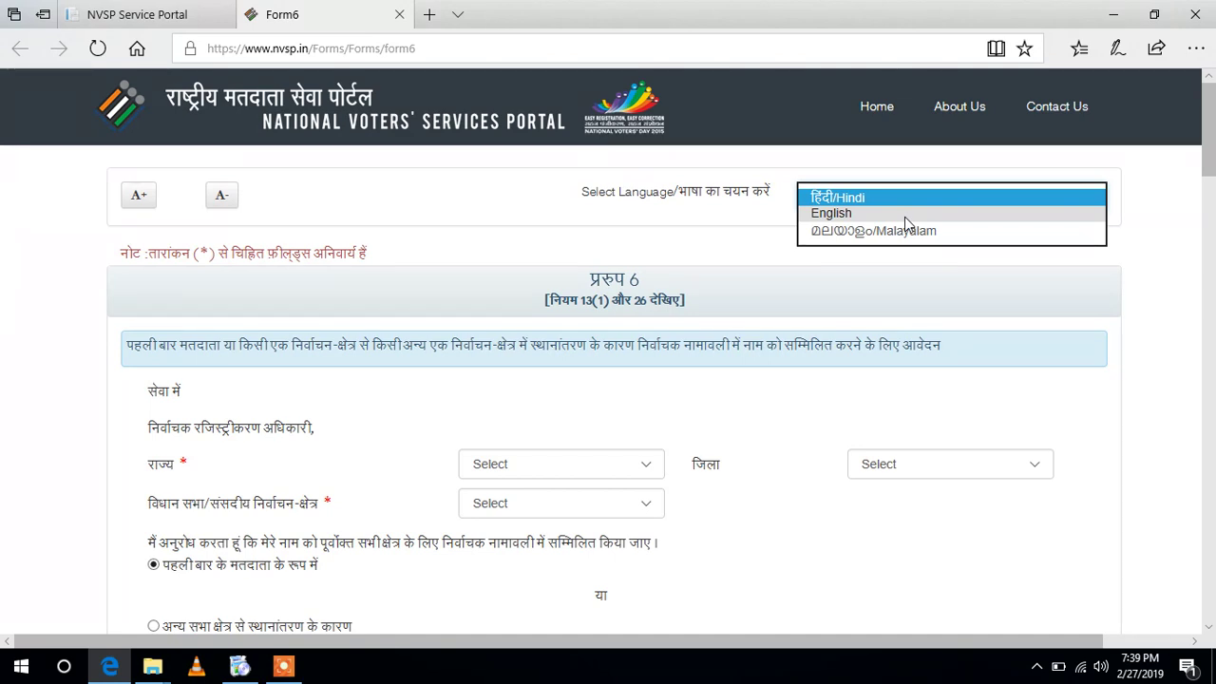
# - Switch Form 6 to English and select Tamil Nadu, district THENI, and constituency Cumbum
pyautogui.click(906, 216)
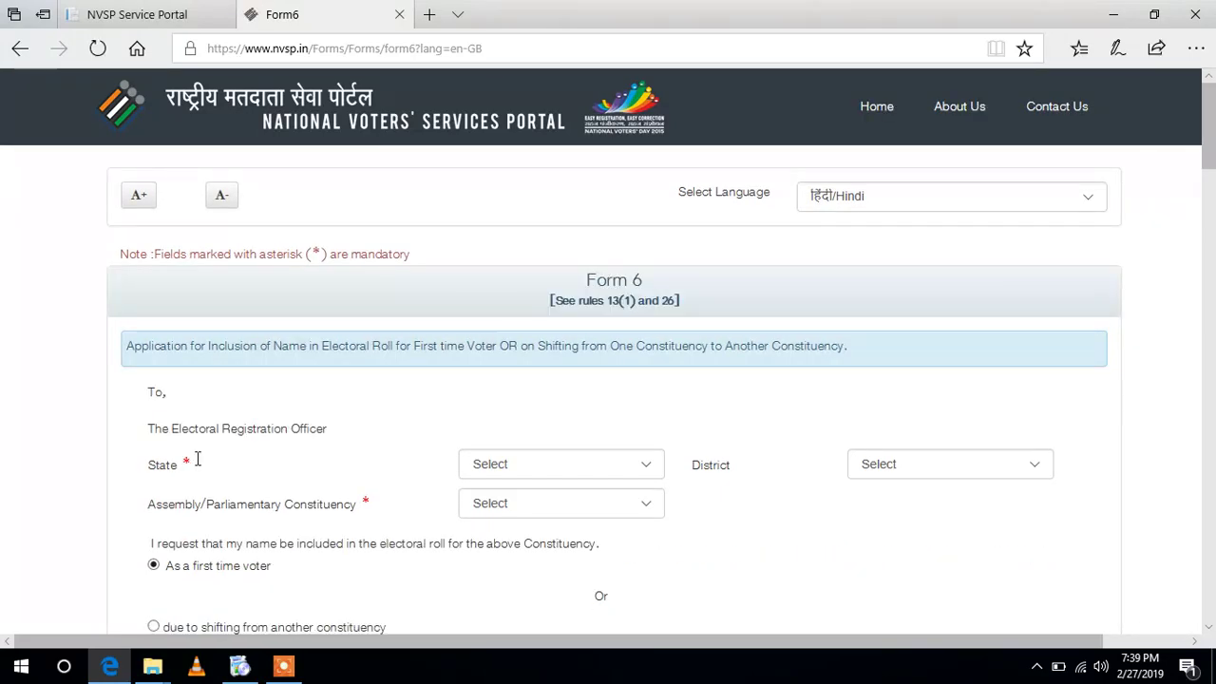
pyautogui.click(646, 464)
pyautogui.moveTo(656, 364); pyautogui.dragTo(690, 524)
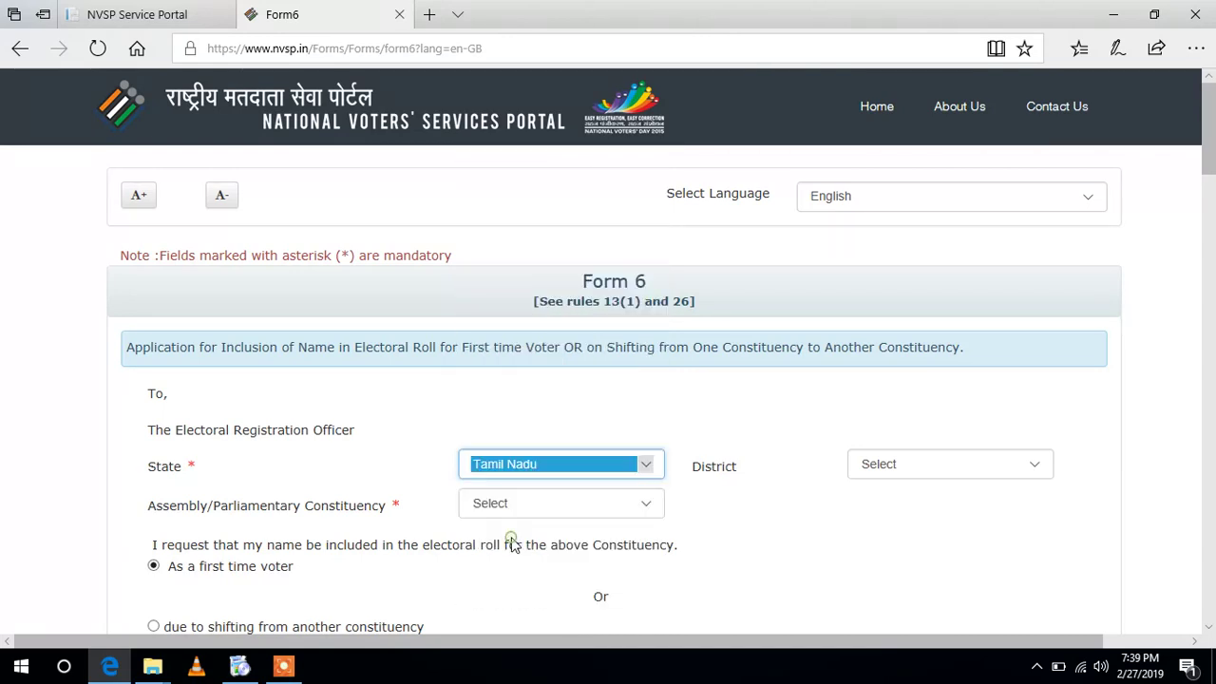
pyautogui.click(938, 460)
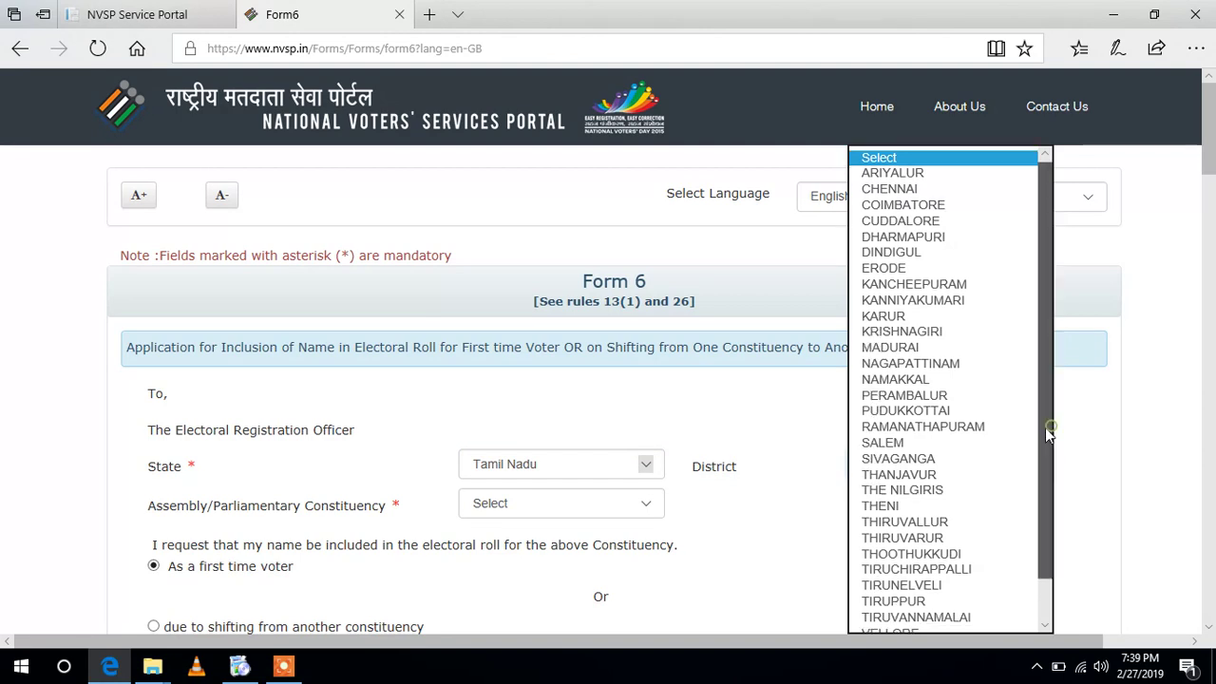
pyautogui.scroll(-1, 1045, 427)
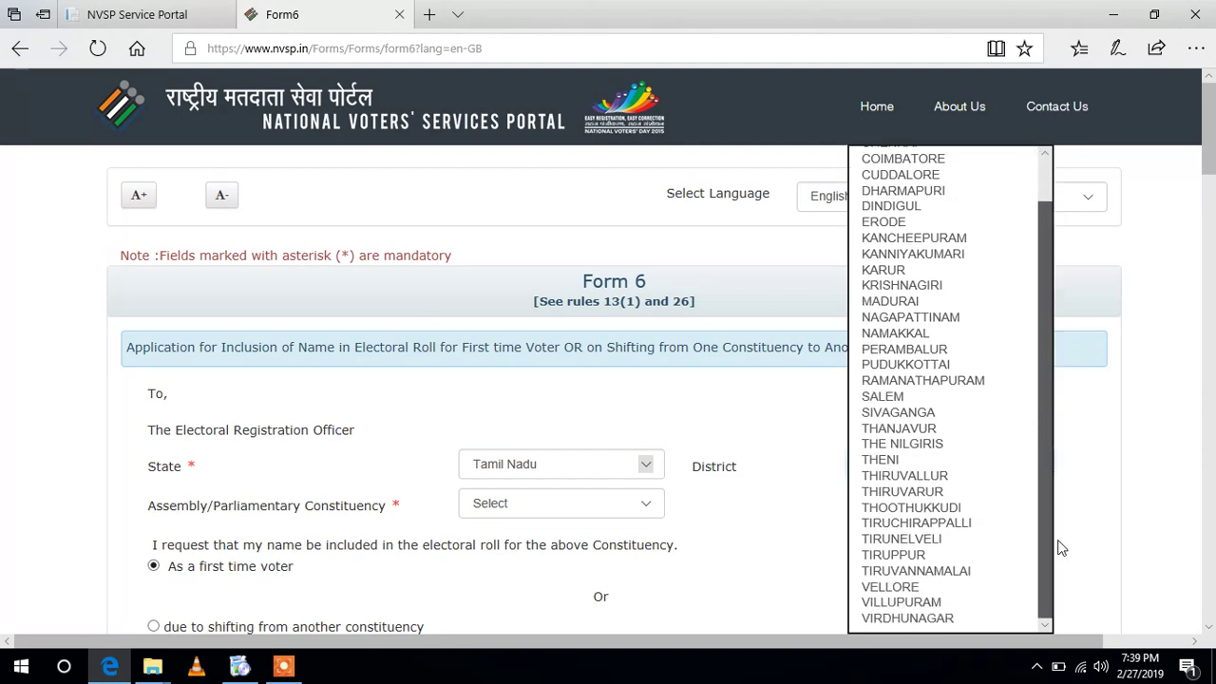
pyautogui.click(929, 461)
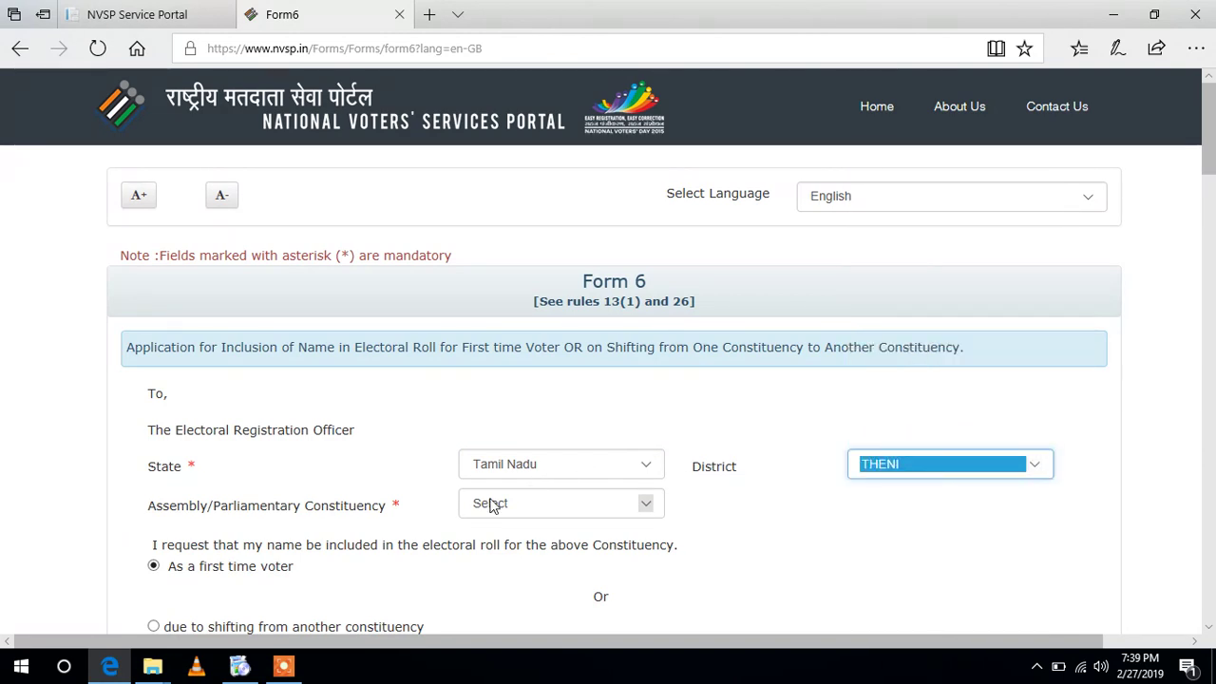
pyautogui.click(544, 513)
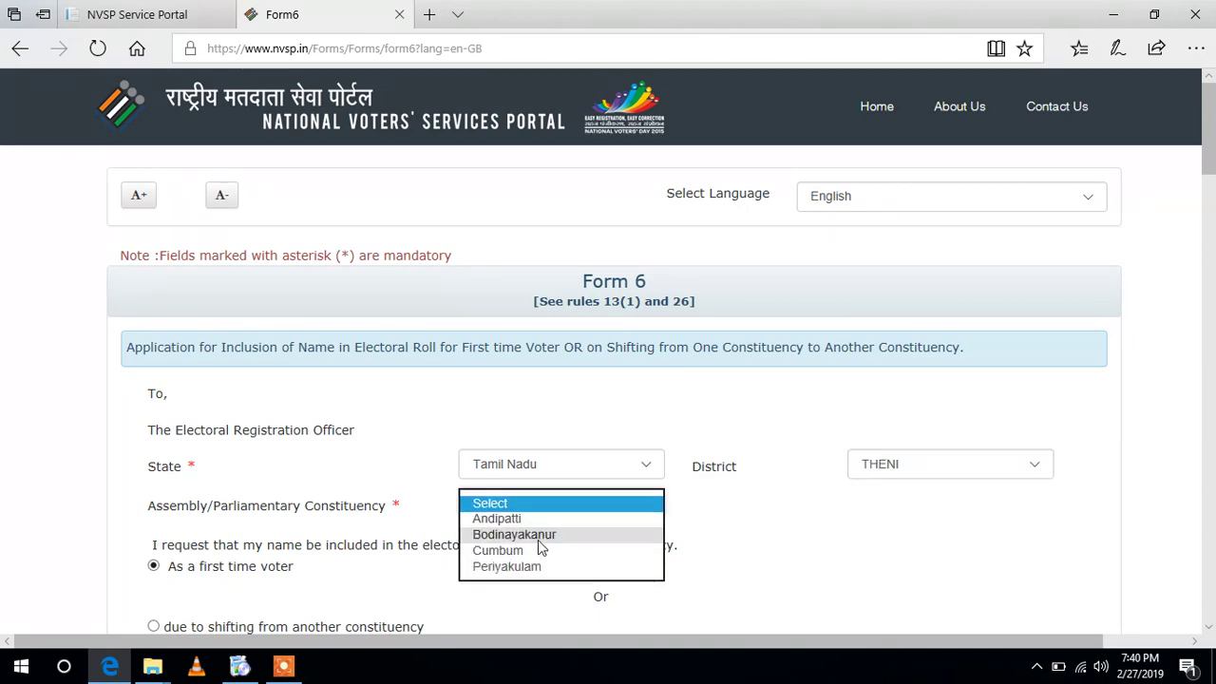
pyautogui.click(537, 552)
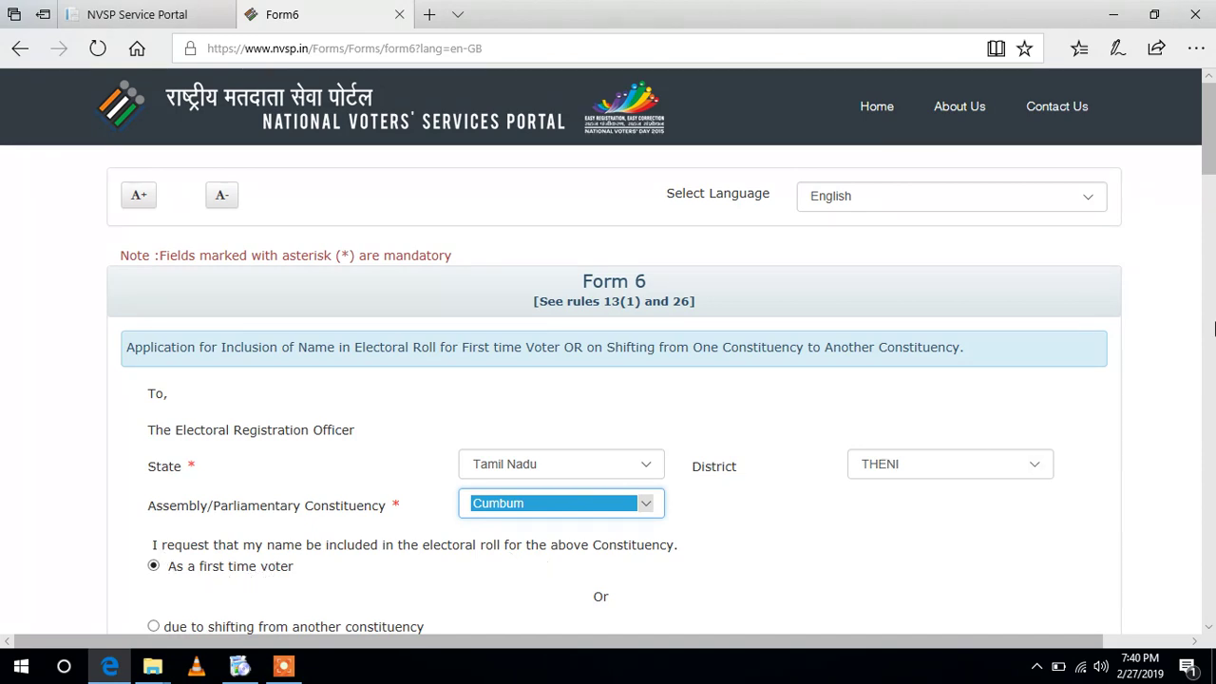
# - Enter the applicant's name and the relative's name, with relation type Father
pyautogui.moveTo(1207, 147); pyautogui.dragTo(1209, 211)
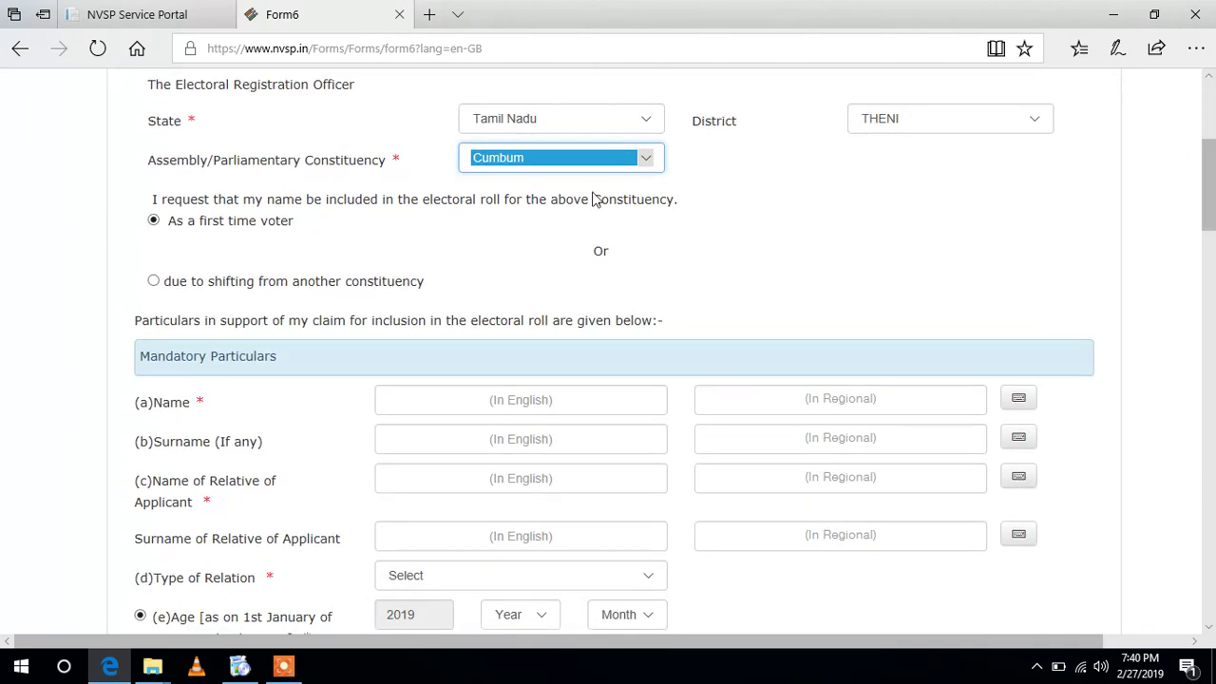
pyautogui.click(538, 403)
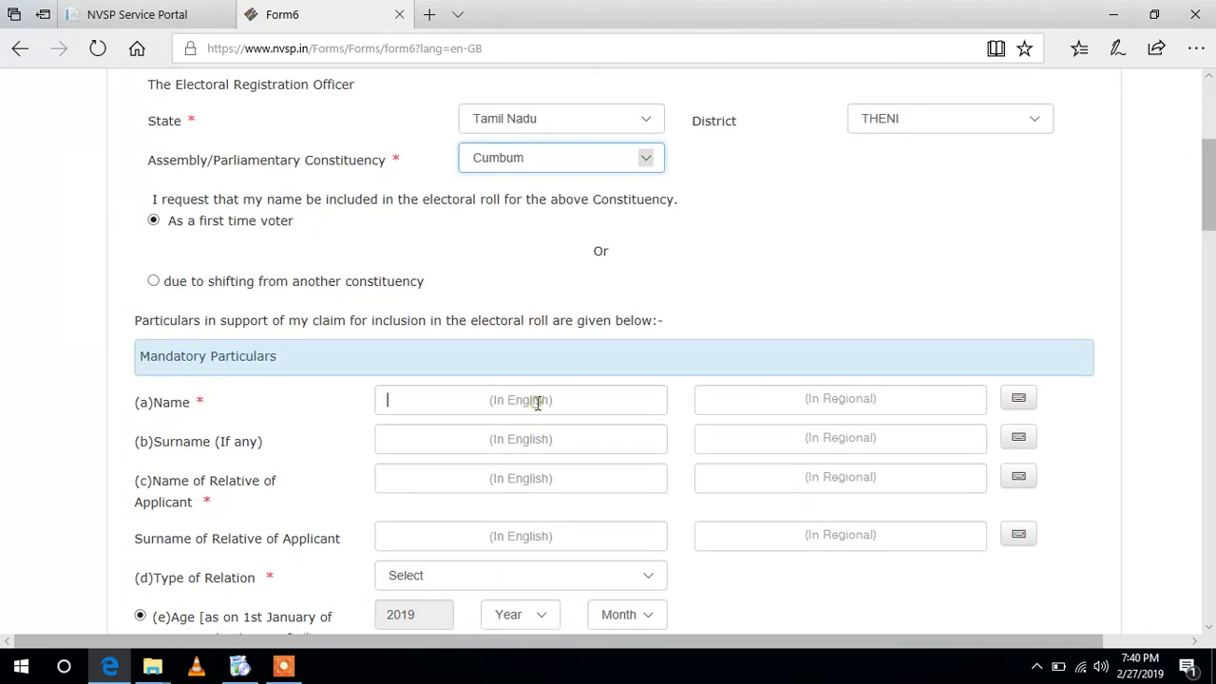
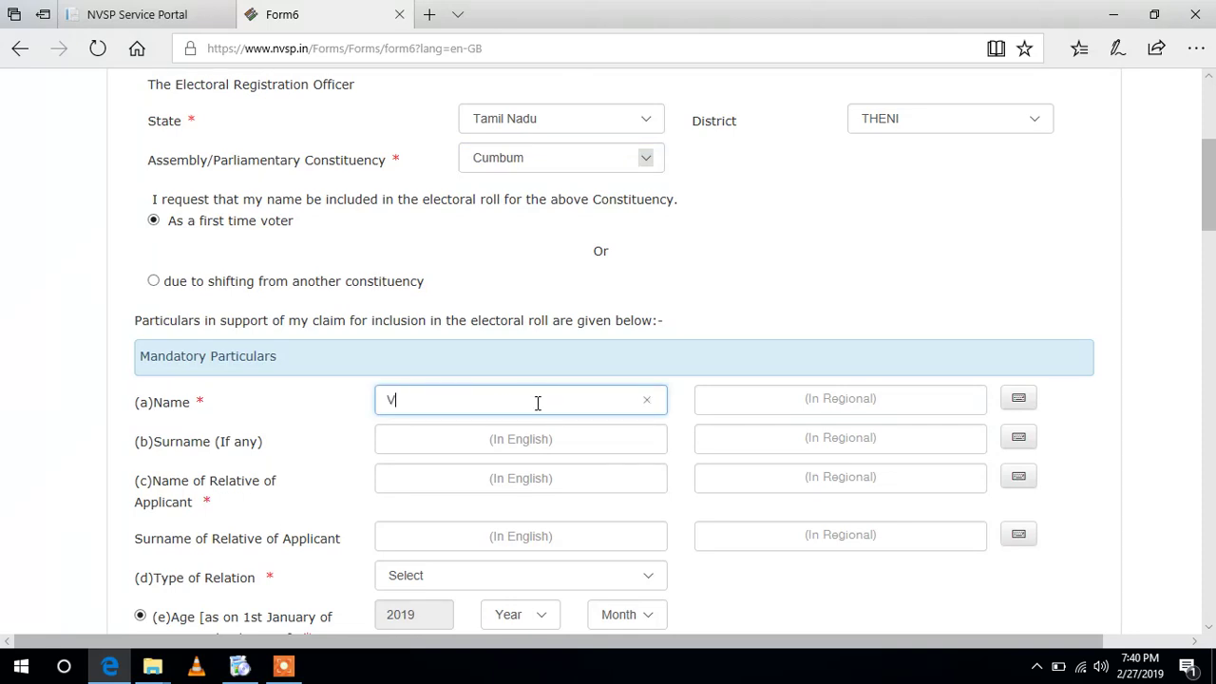
pyautogui.click(445, 478)
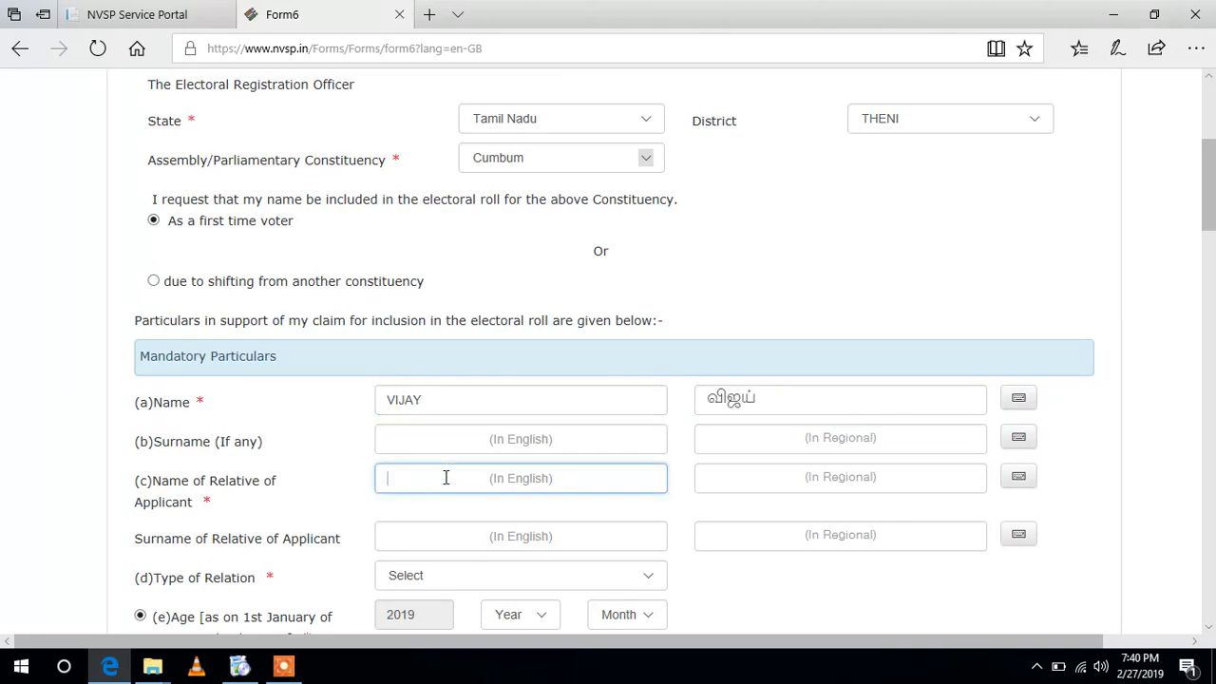
pyautogui.click(451, 577)
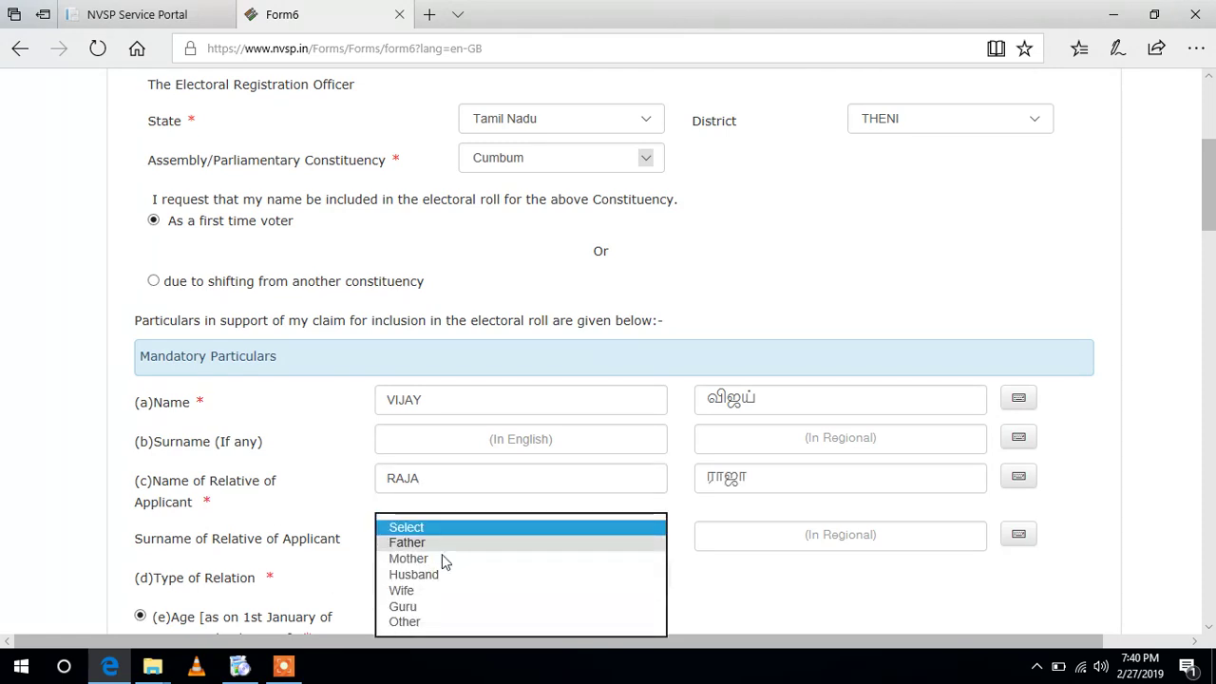
pyautogui.click(442, 543)
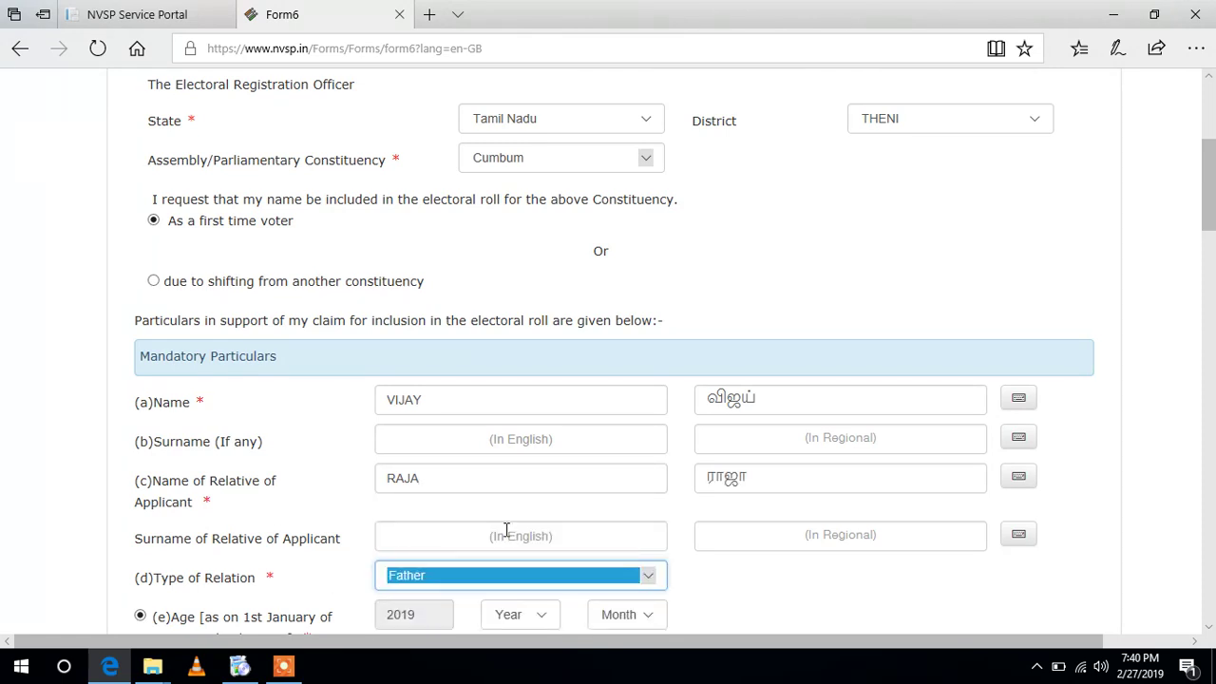
# - Set the applicant's age to 31 years 4 months and gender to Male
pyautogui.moveTo(1211, 214); pyautogui.dragTo(1211, 258)
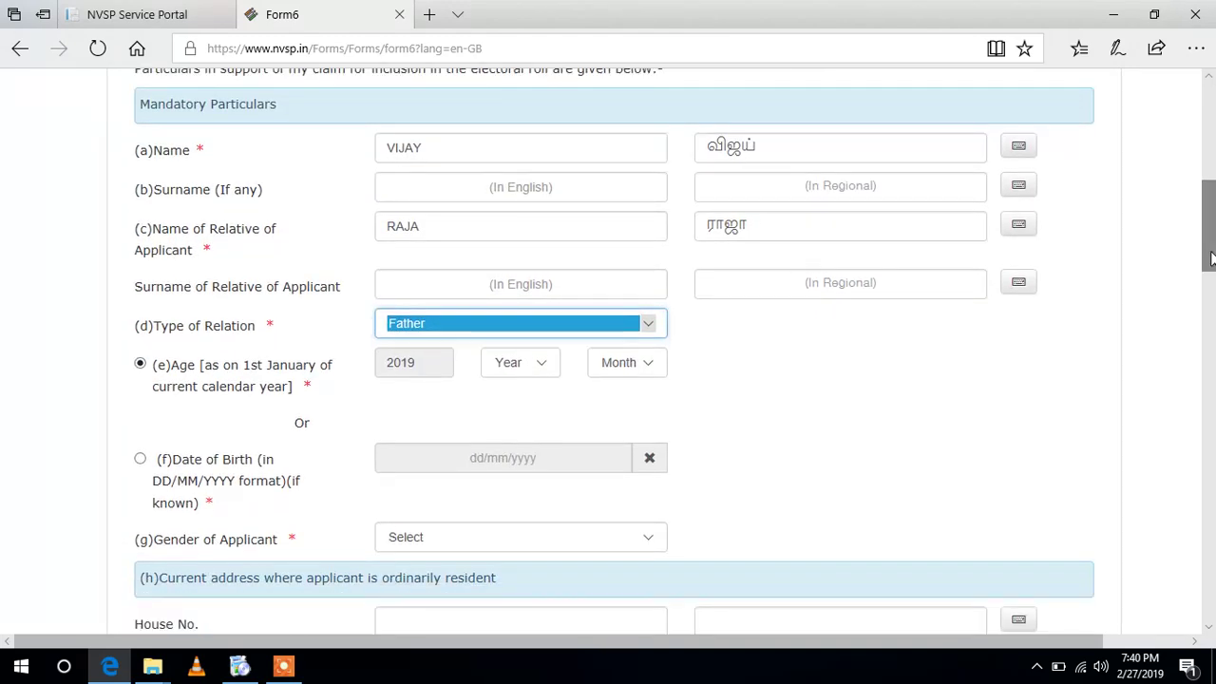
pyautogui.click(535, 376)
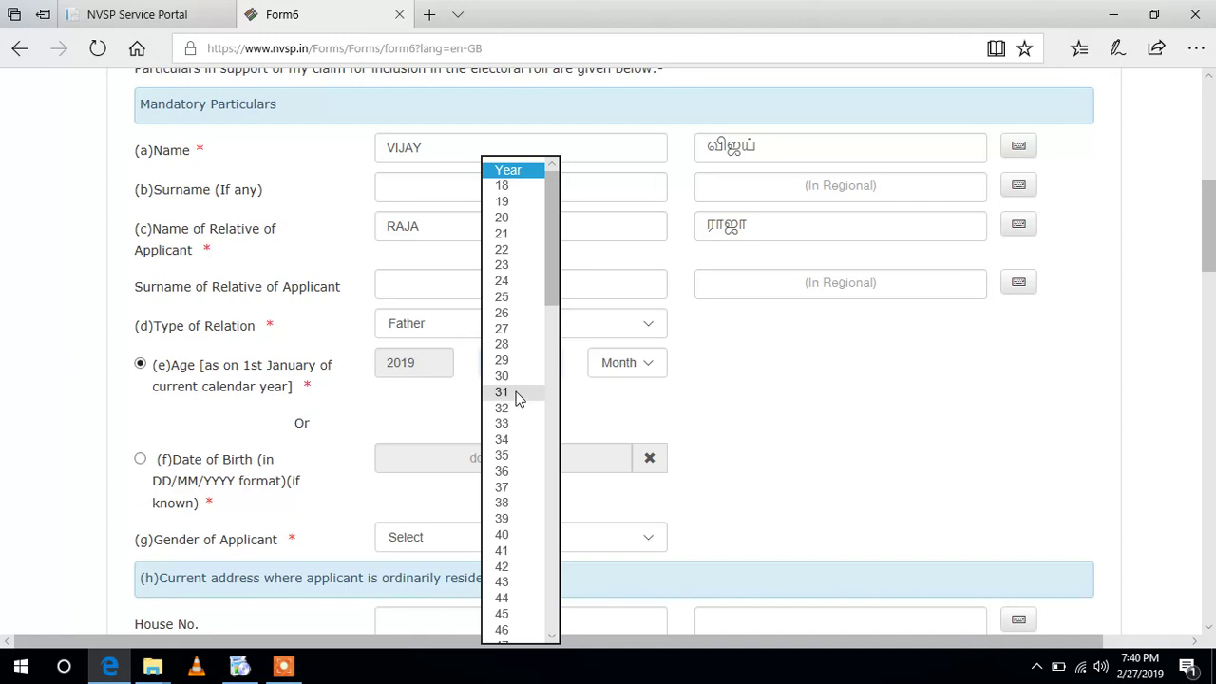
pyautogui.click(516, 392)
pyautogui.click(655, 374)
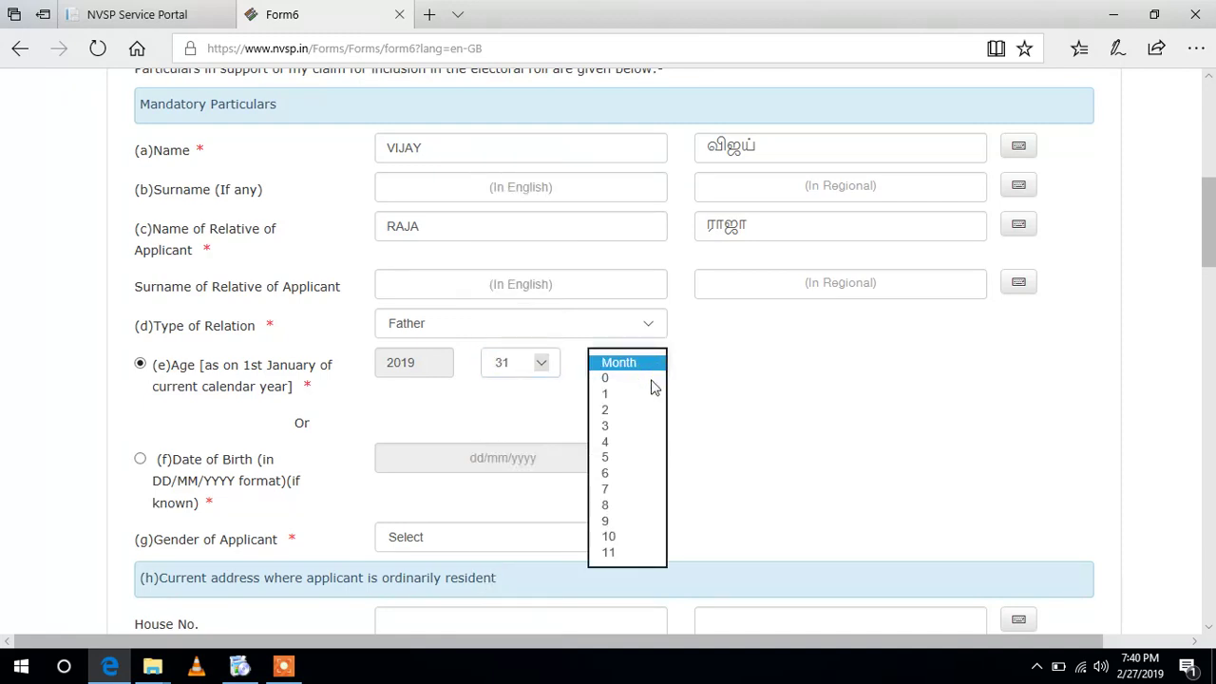
pyautogui.click(617, 437)
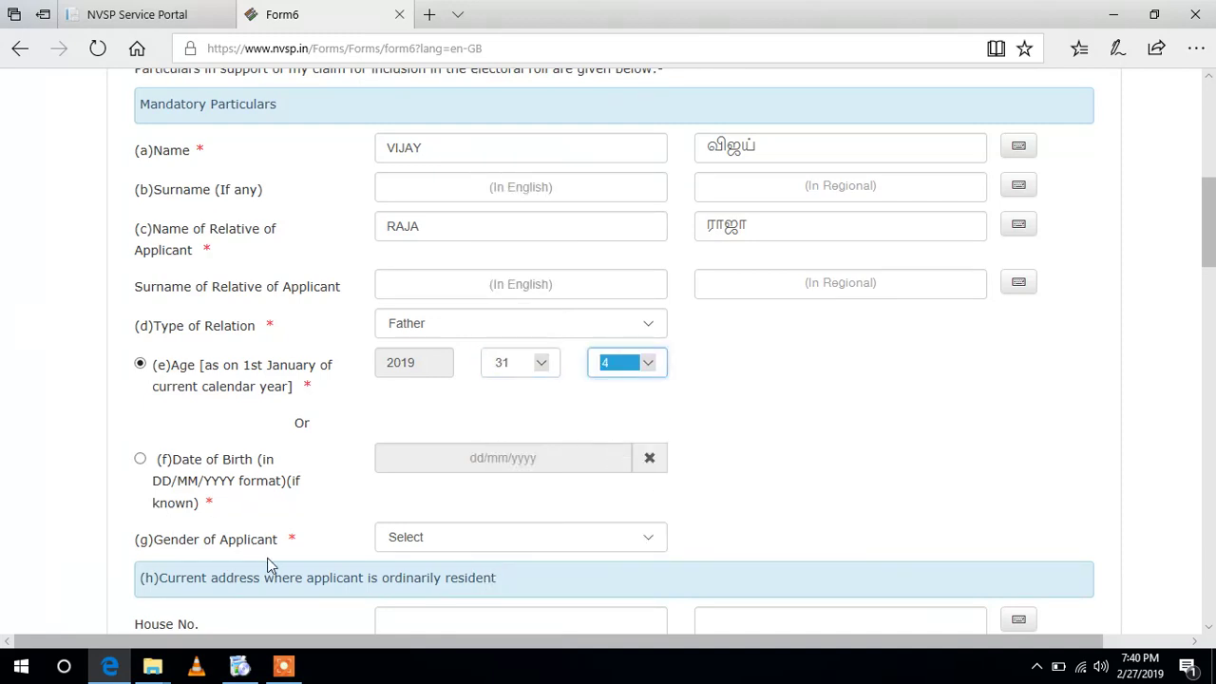
pyautogui.click(440, 543)
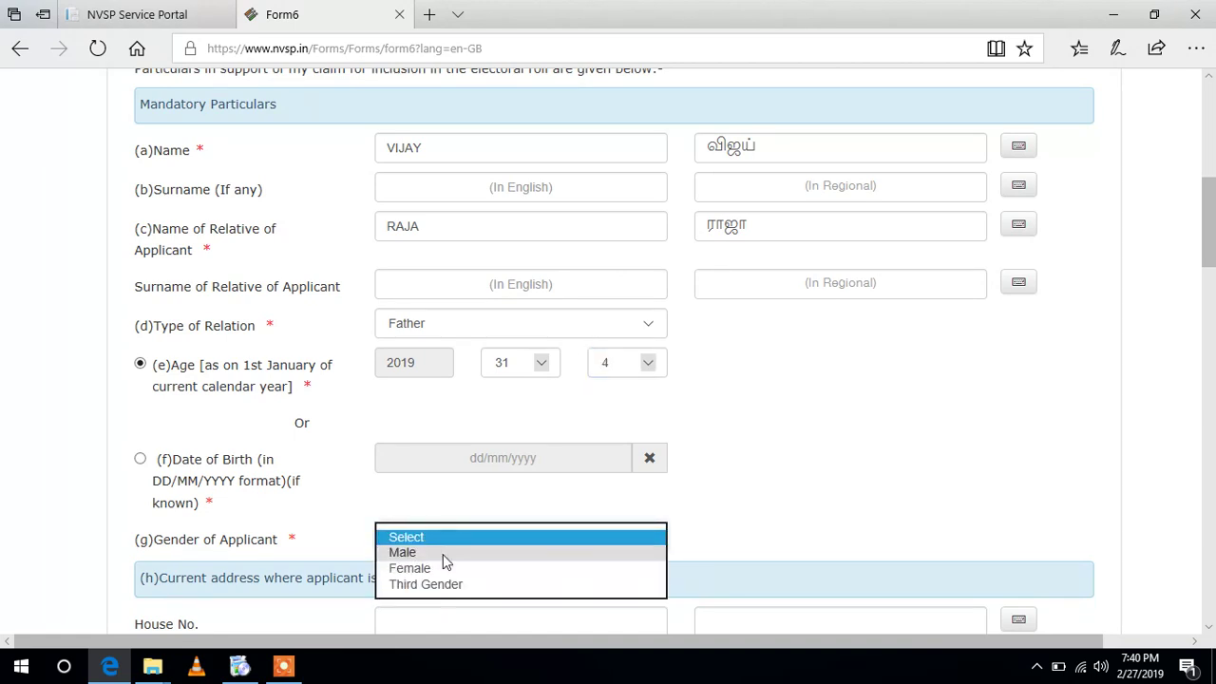
pyautogui.click(443, 555)
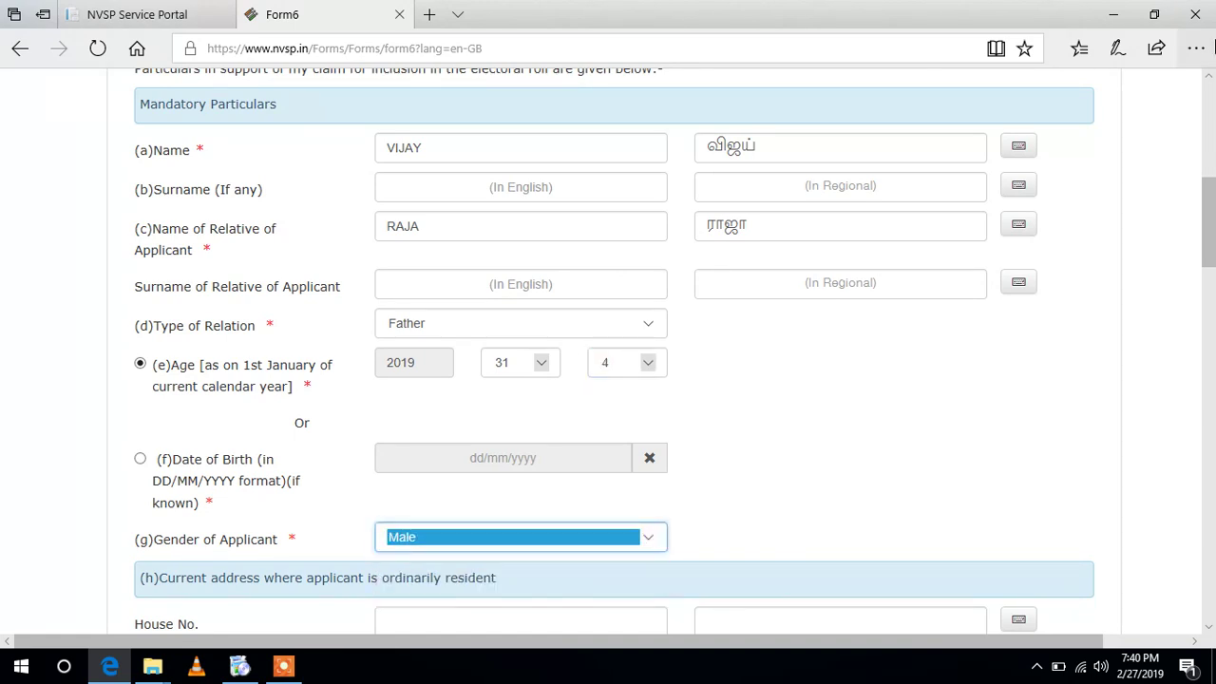
pyautogui.scroll(-5, 1209, 186)
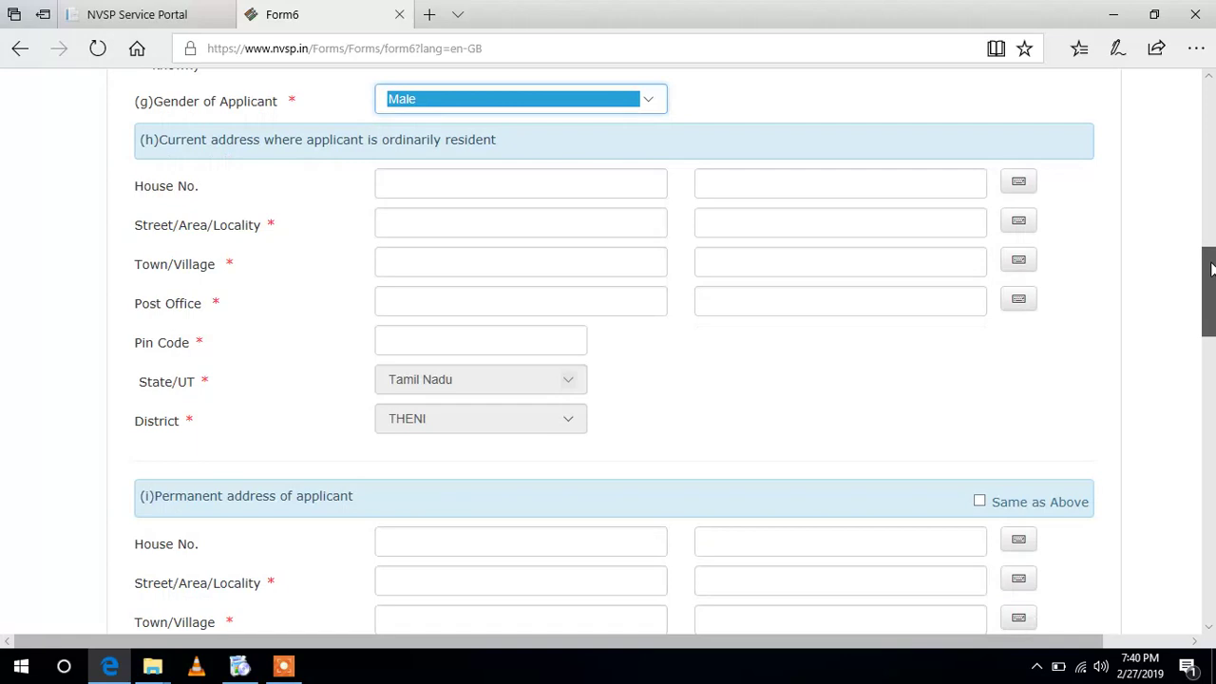
# - Type the current address house number, street and town KAMATCHIPURAM
pyautogui.click(411, 180)
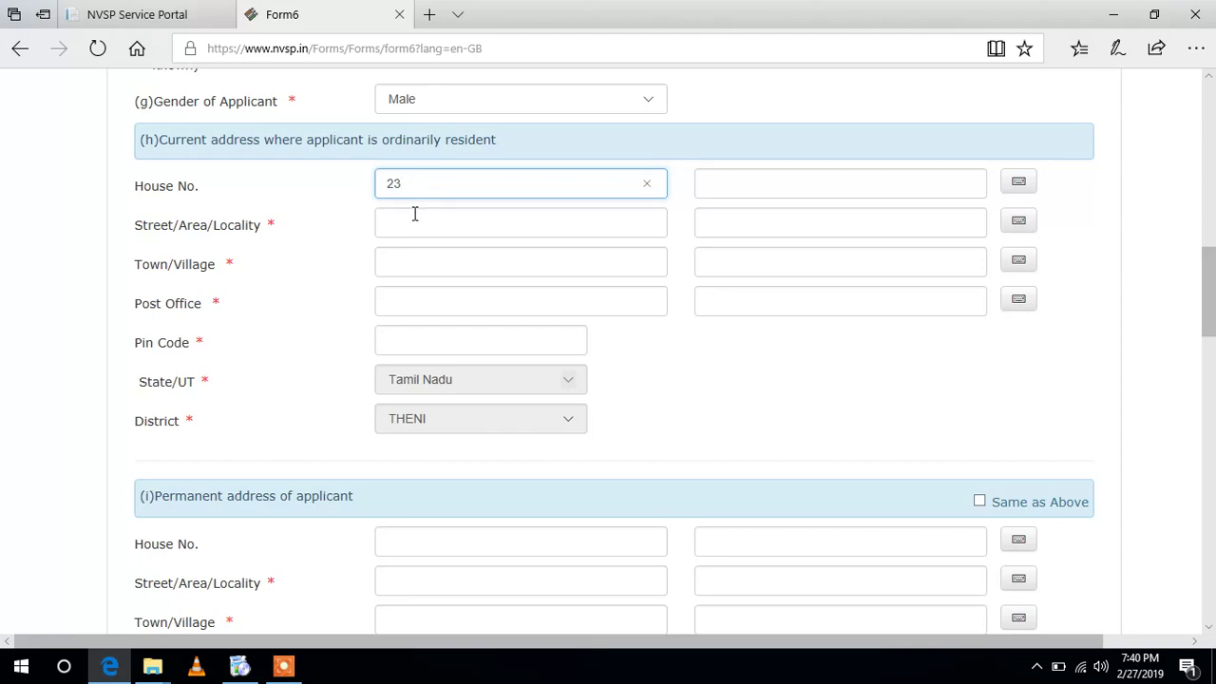
pyautogui.click(416, 218)
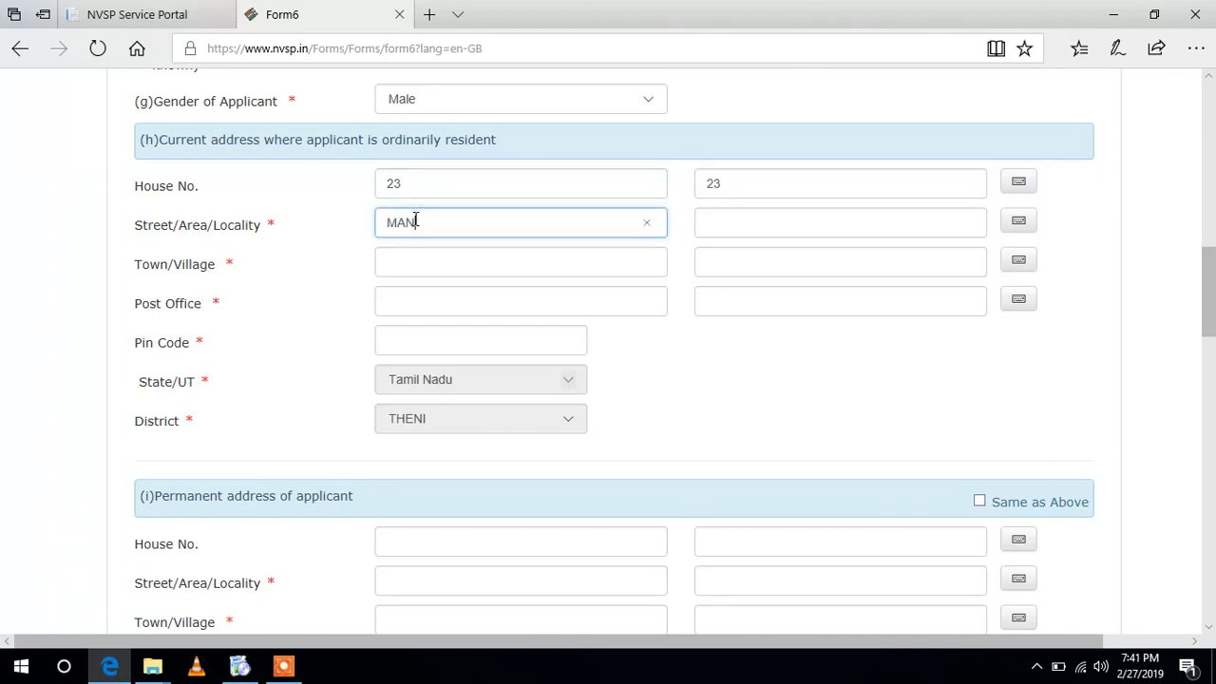
pyautogui.click(448, 270)
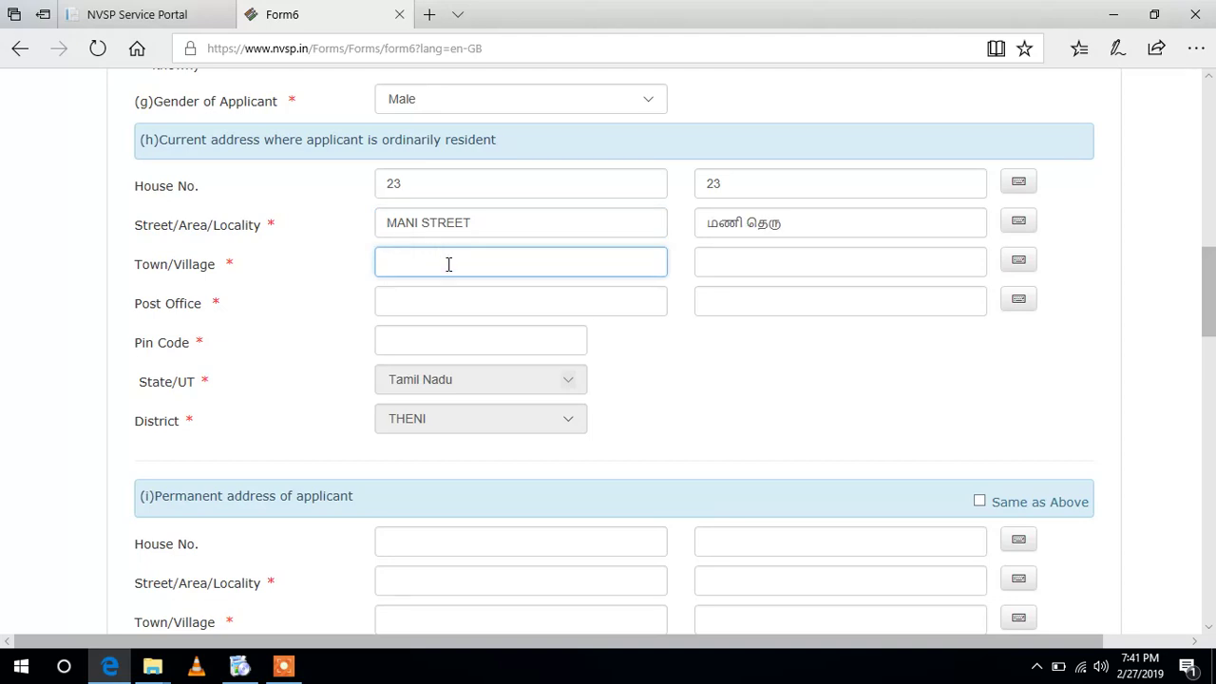
pyautogui.write('KAMATCHIPURAM')
pyautogui.click(448, 306)
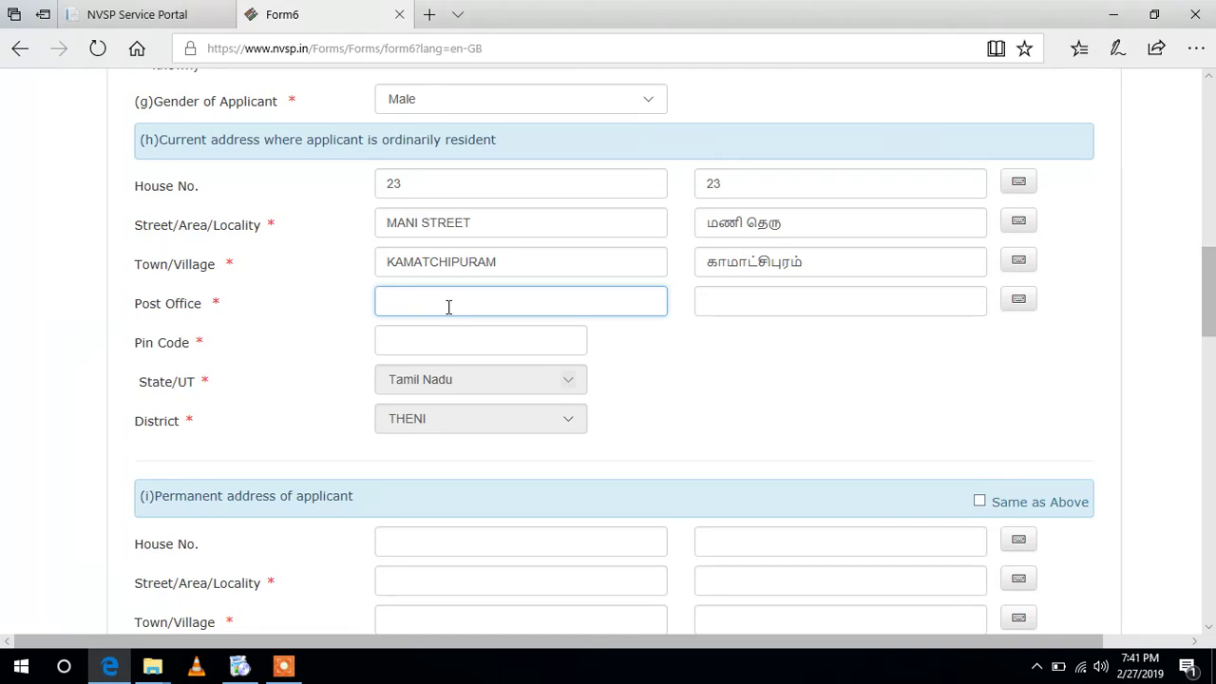
# - Close the reading list, change the town to THENI, enter post office KAMATCHIPURAM, and begin pin 625520
pyautogui.click(528, 261)
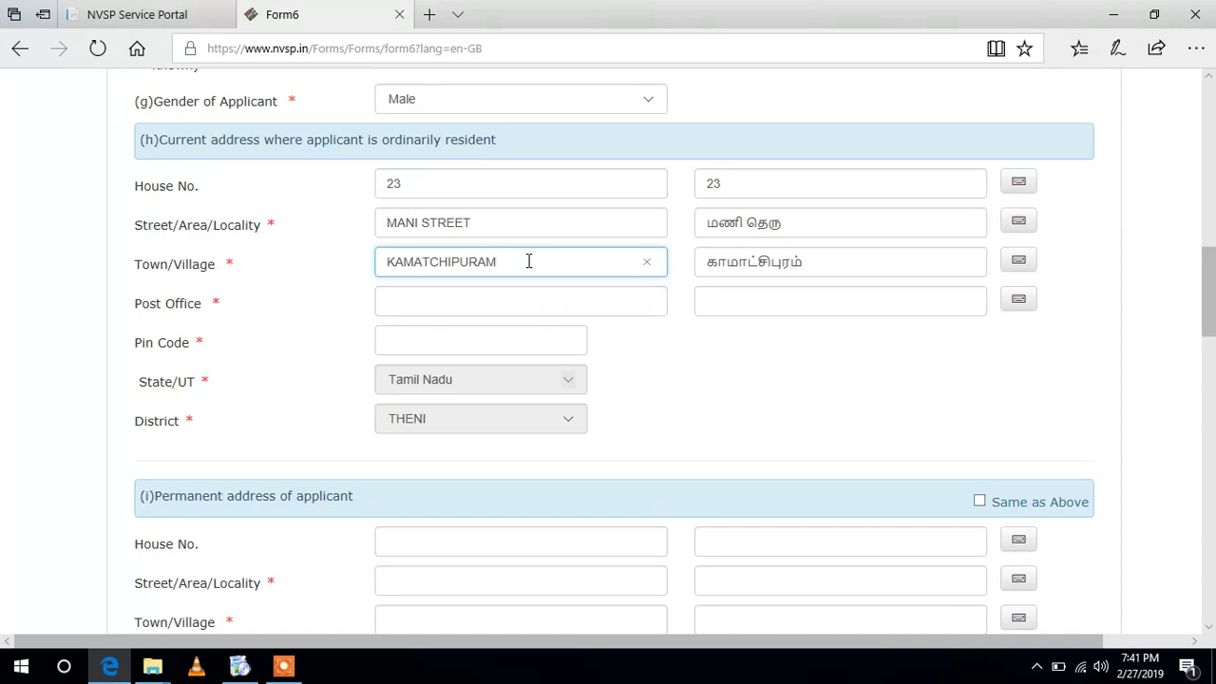
pyautogui.write('M')
pyautogui.press('BackSpace')
pyautogui.hotkey('ctrl', 'm')
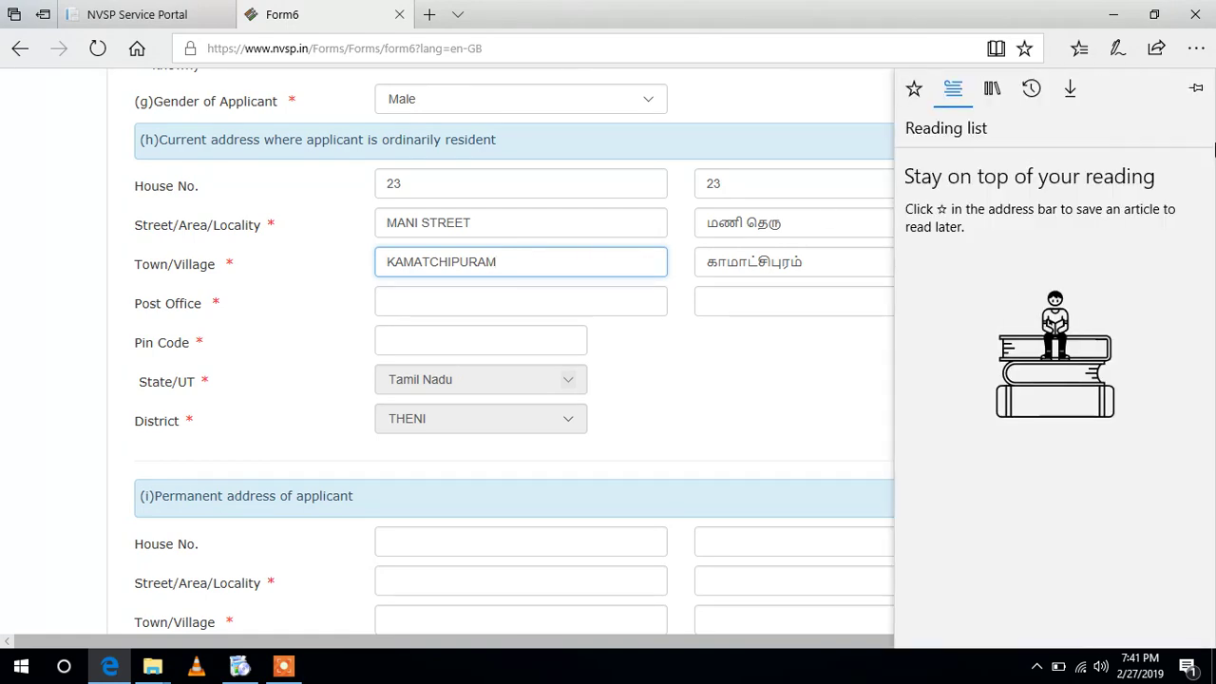
pyautogui.click(815, 397)
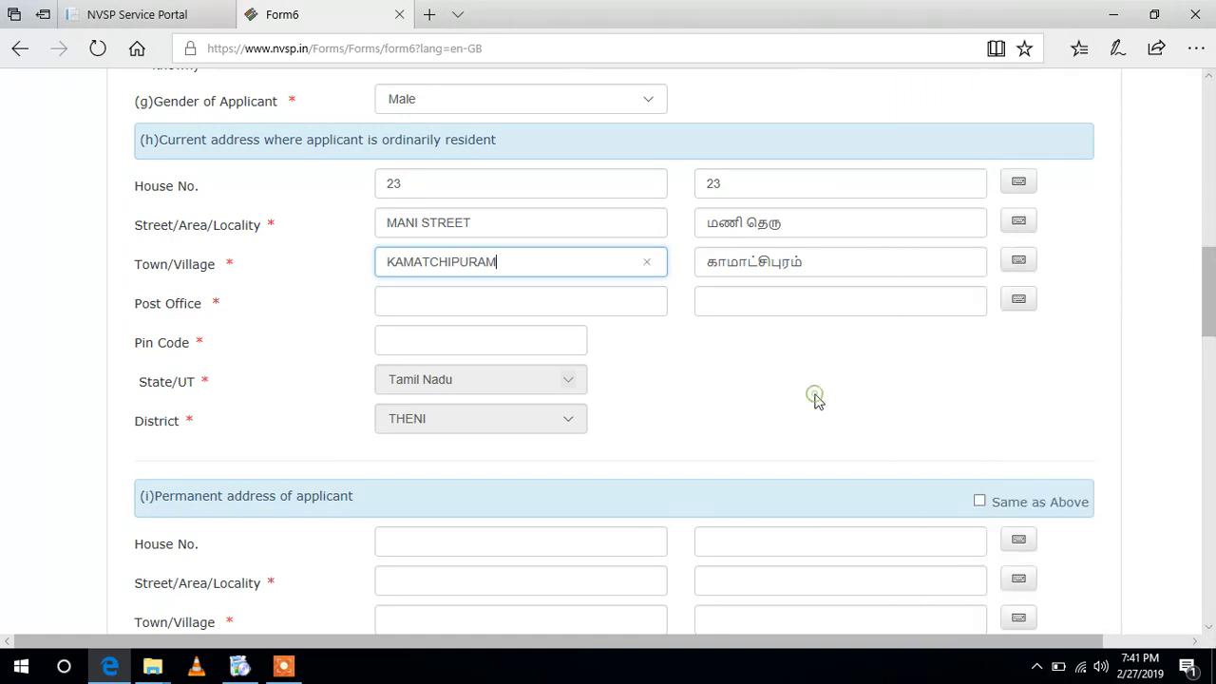
pyautogui.click(649, 262)
pyautogui.write('THENI')
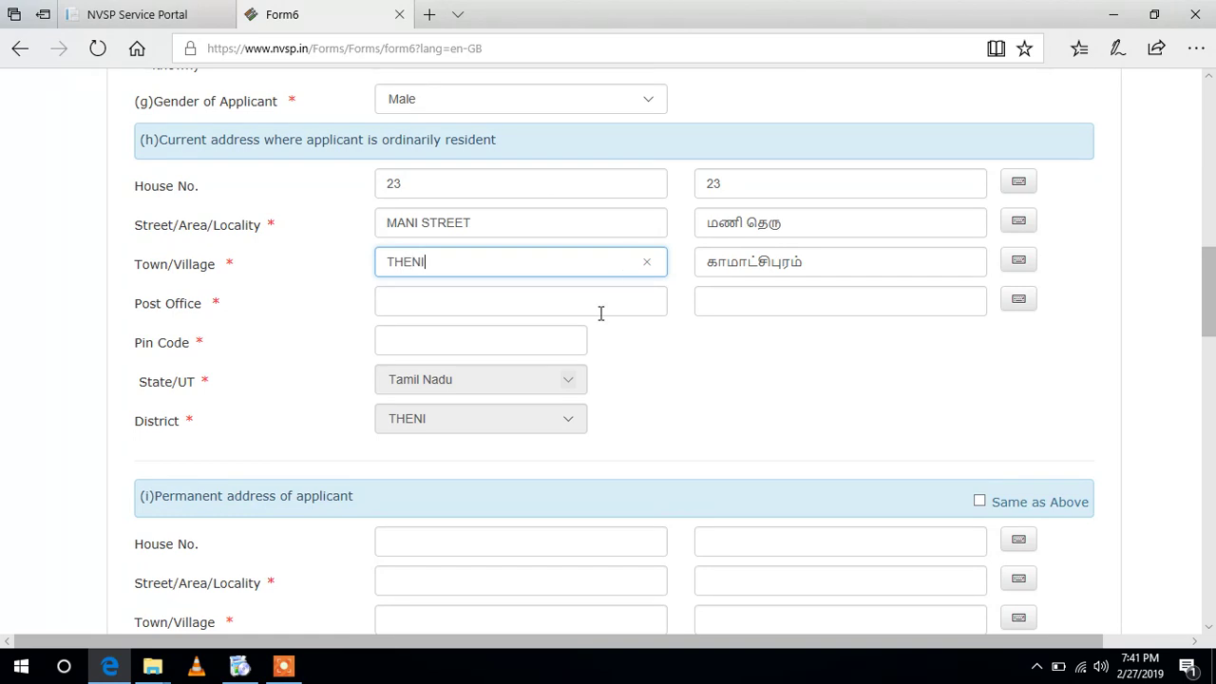
pyautogui.click(596, 306)
pyautogui.write('KAMATCHIPURAM')
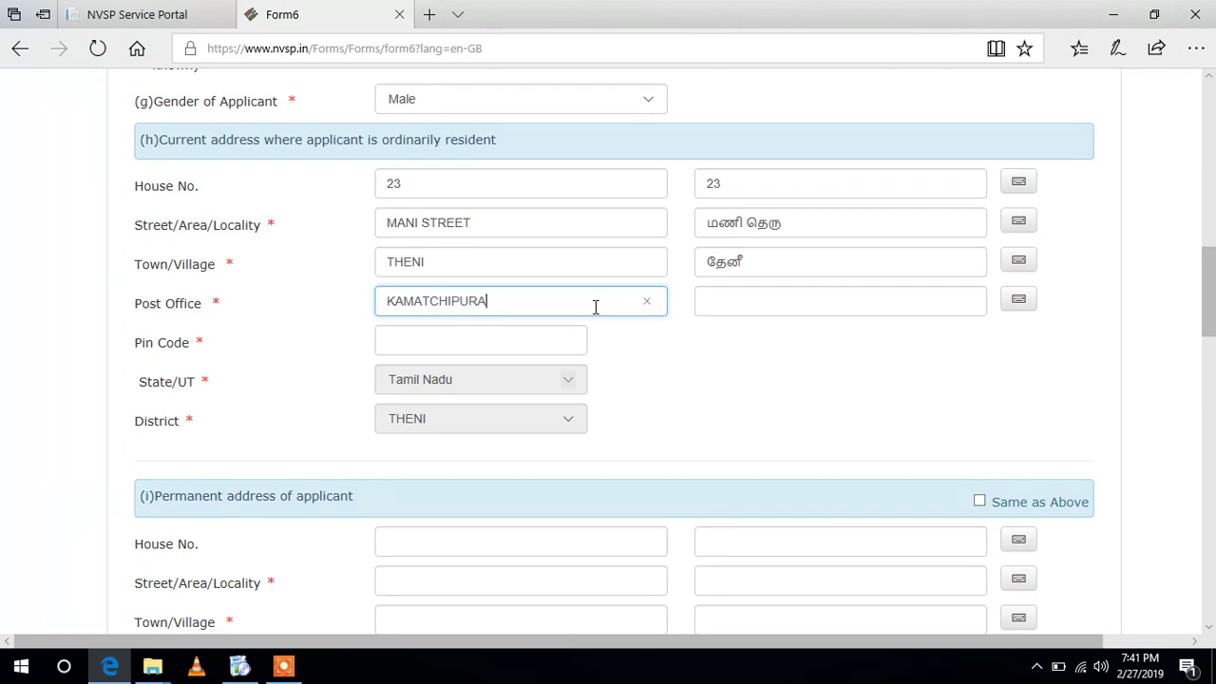
pyautogui.click(446, 348)
pyautogui.write('6')
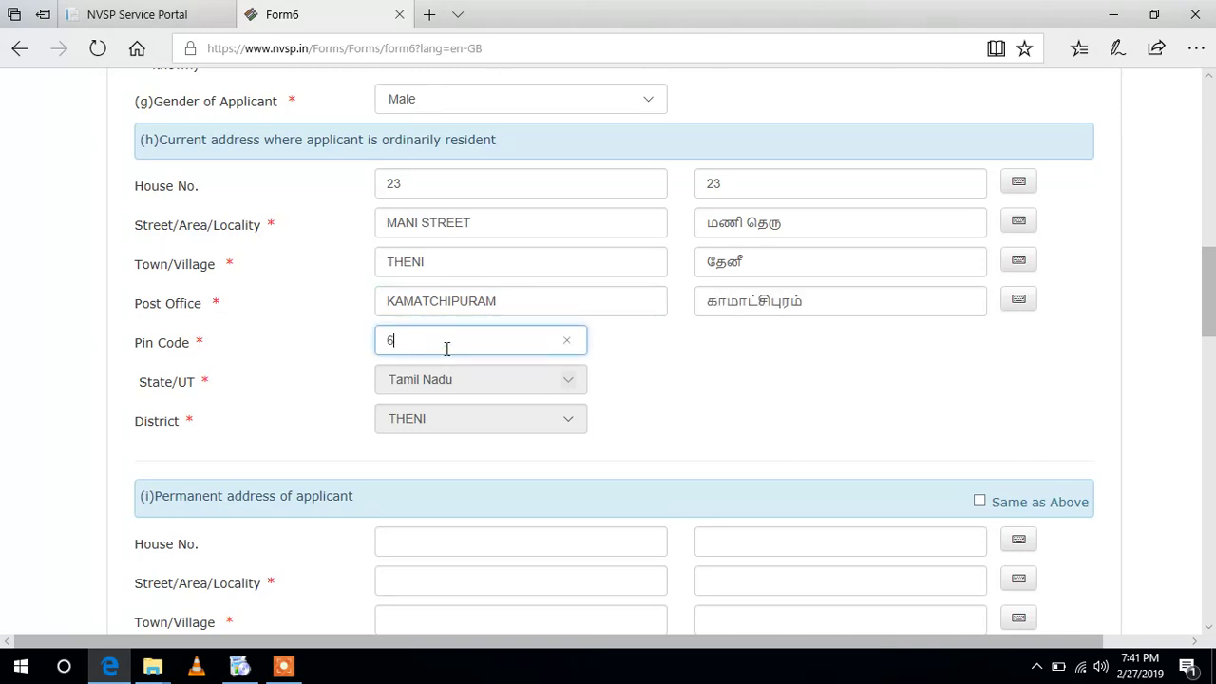
pyautogui.write('25520')
pyautogui.moveTo(1211, 247); pyautogui.dragTo(1180, 302)
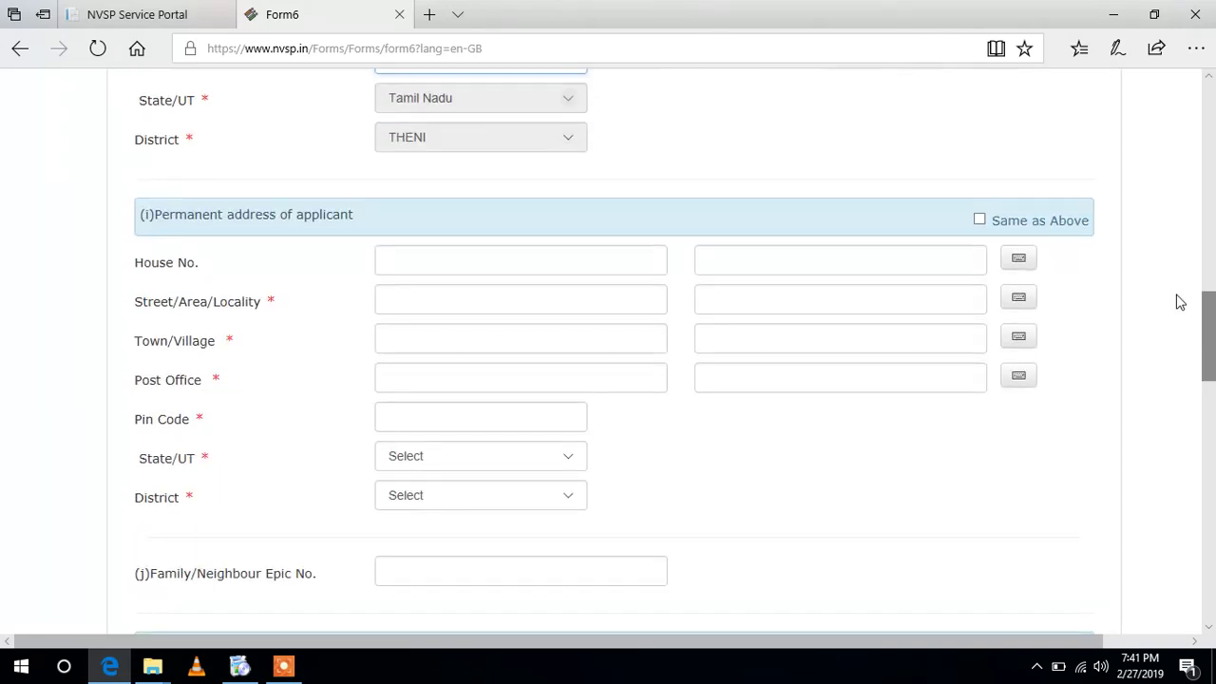
pyautogui.click(408, 270)
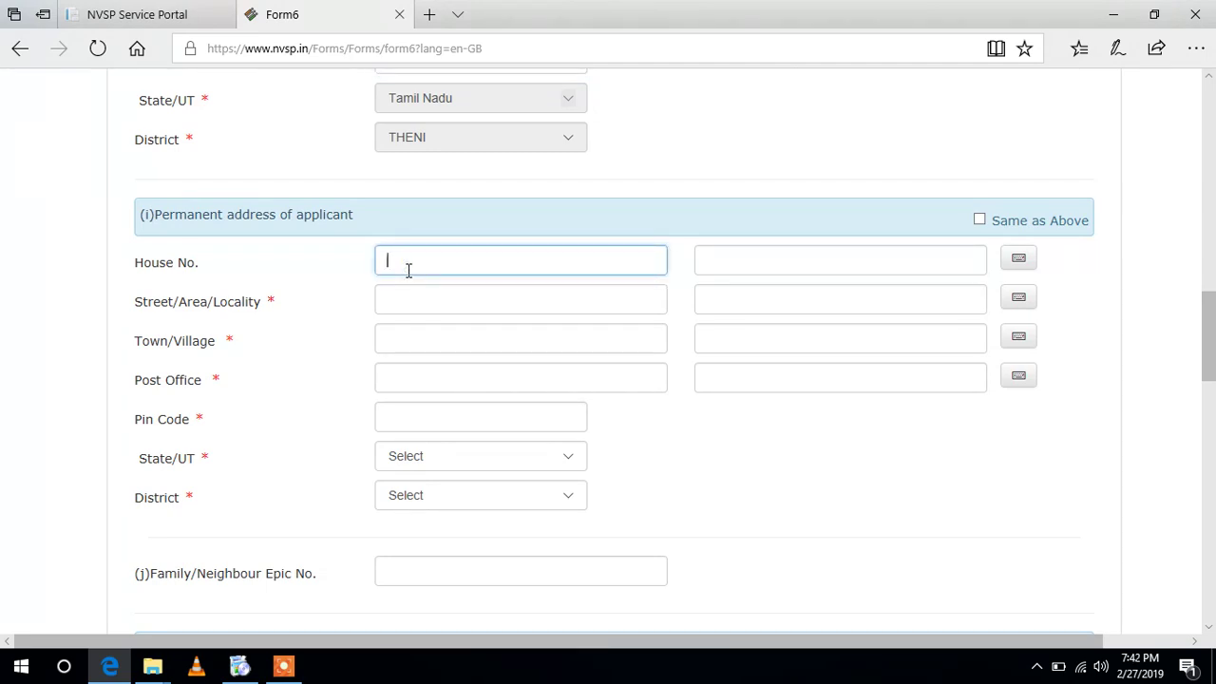
pyautogui.click(396, 298)
pyautogui.write('N')
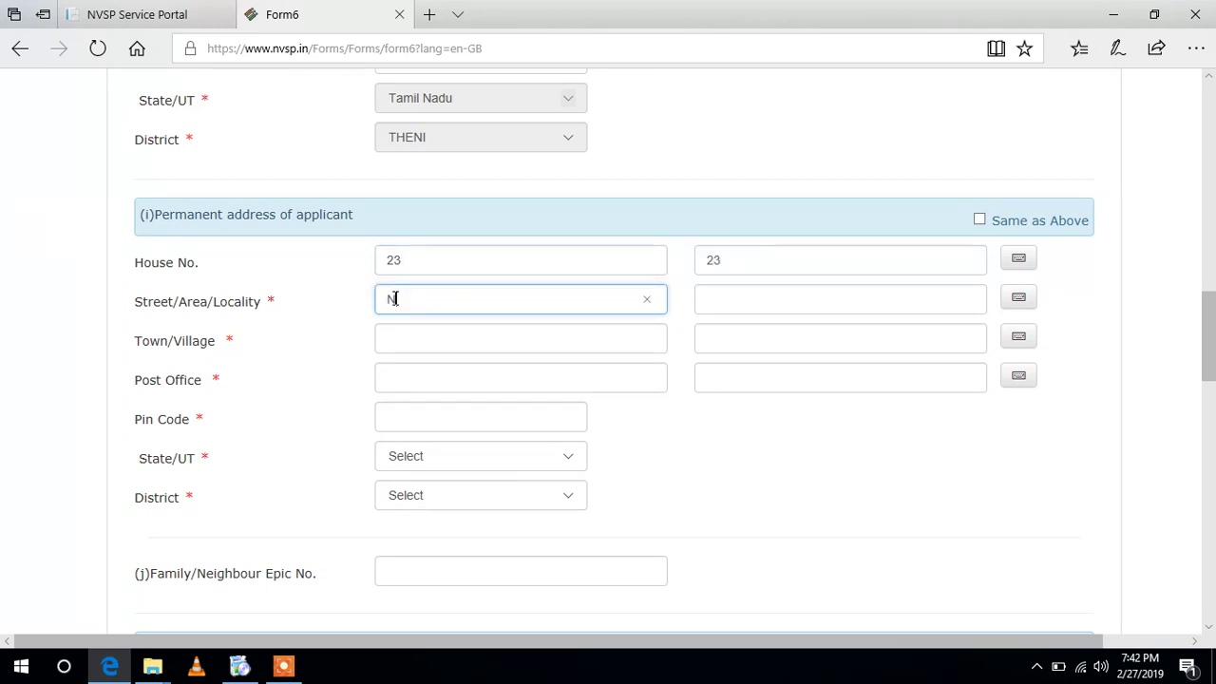
pyautogui.press('BackSpace')
pyautogui.click(443, 341)
pyautogui.write('THENI')
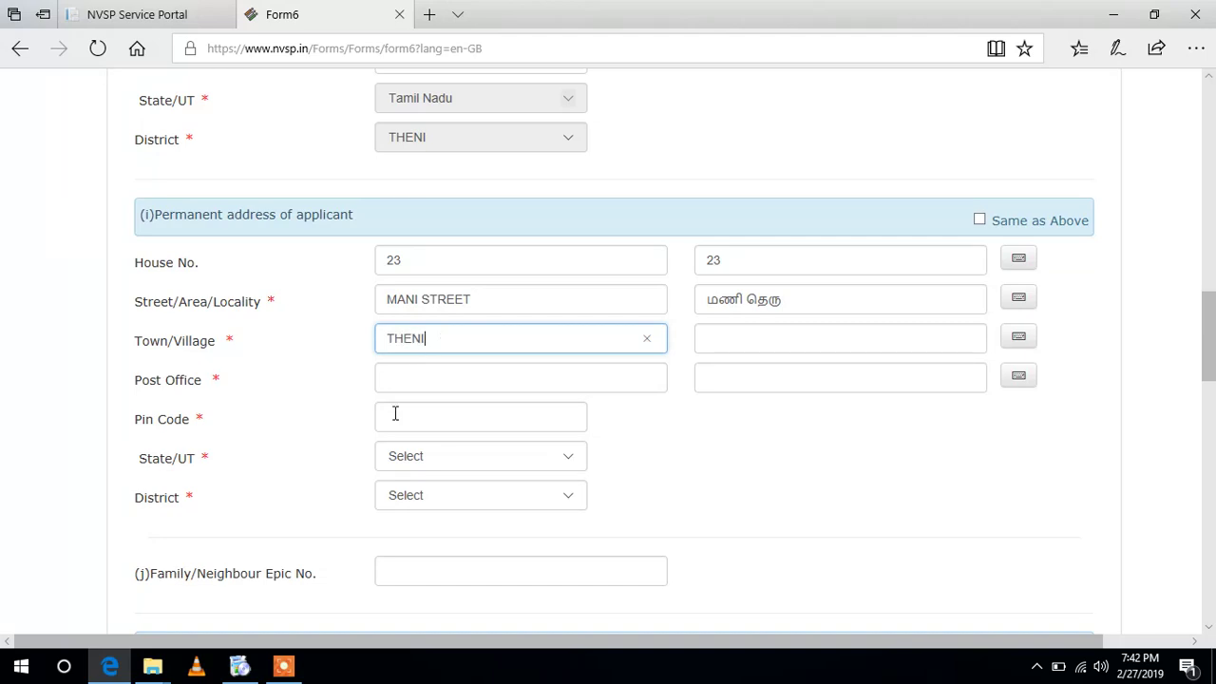
pyautogui.click(416, 383)
pyautogui.write('K')
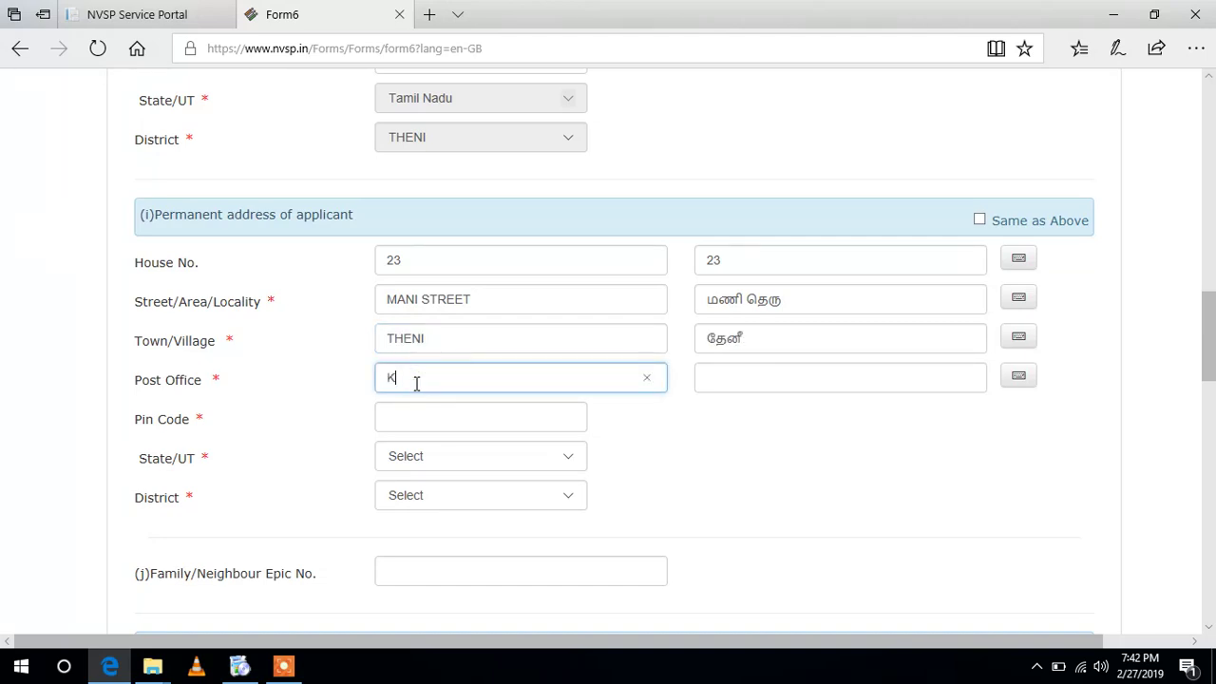
pyautogui.write('AMATCHIPURAM')
pyautogui.click(410, 416)
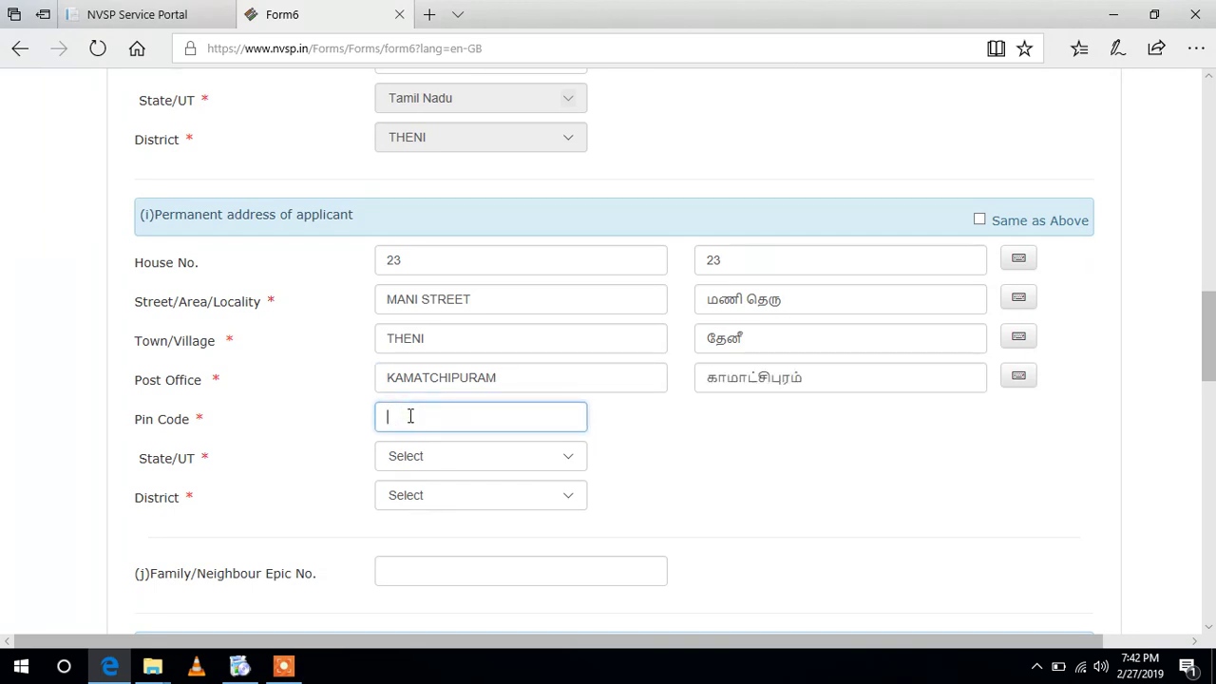
pyautogui.write('625520')
# - Select Tamil Nadu as the permanent address state and THENI as the district
pyautogui.click(524, 457)
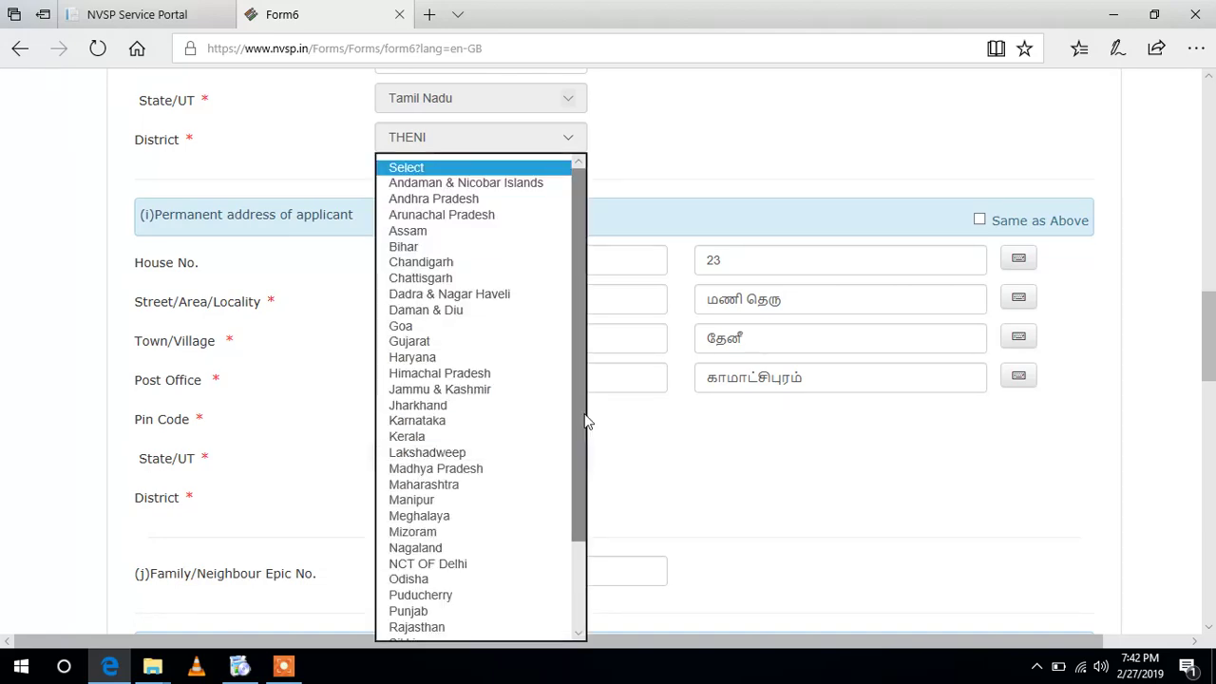
pyautogui.moveTo(587, 421); pyautogui.dragTo(586, 541)
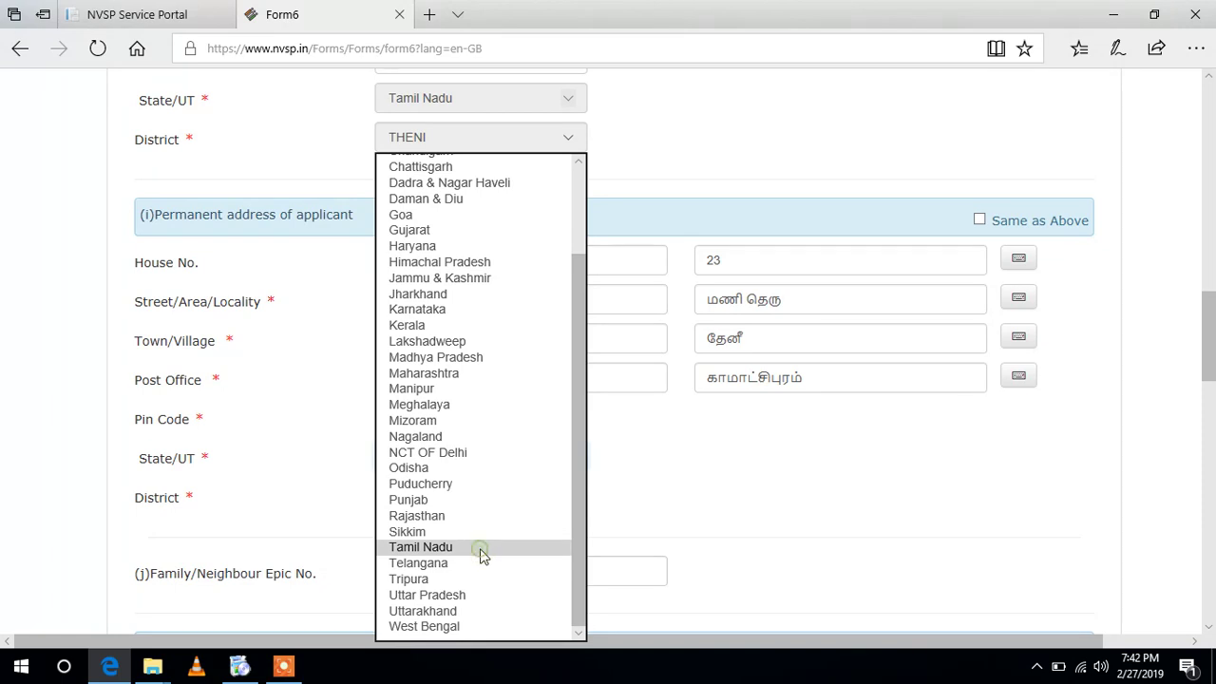
pyautogui.click(849, 440)
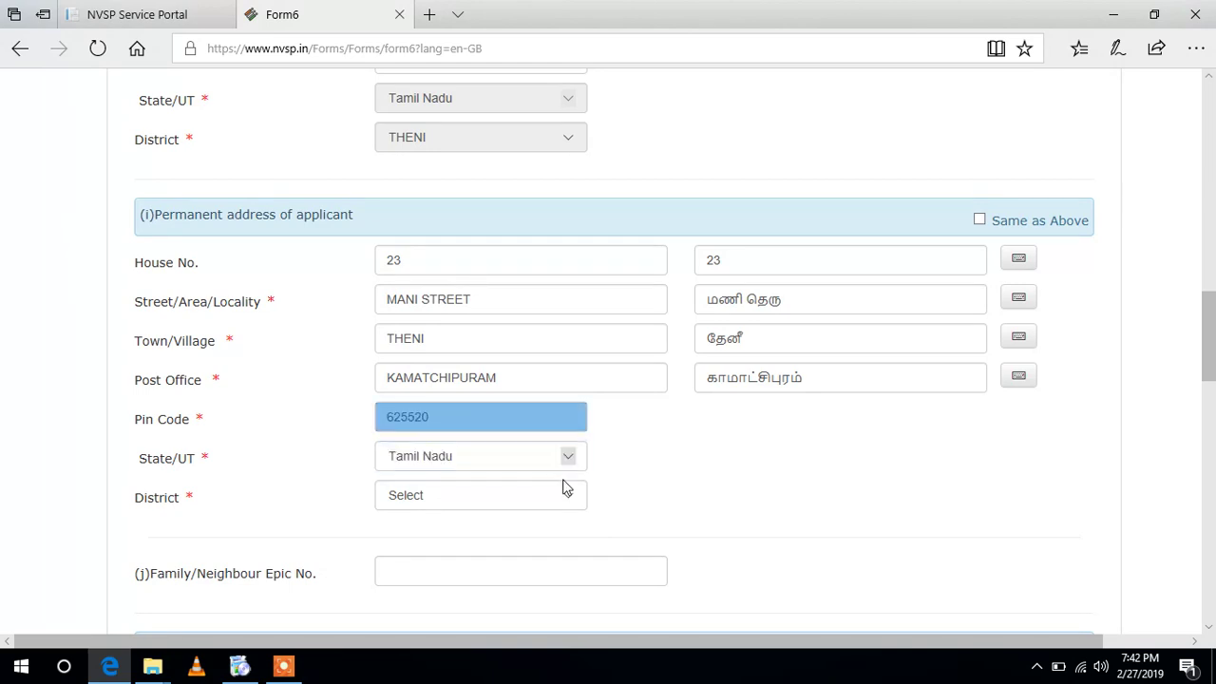
pyautogui.click(566, 496)
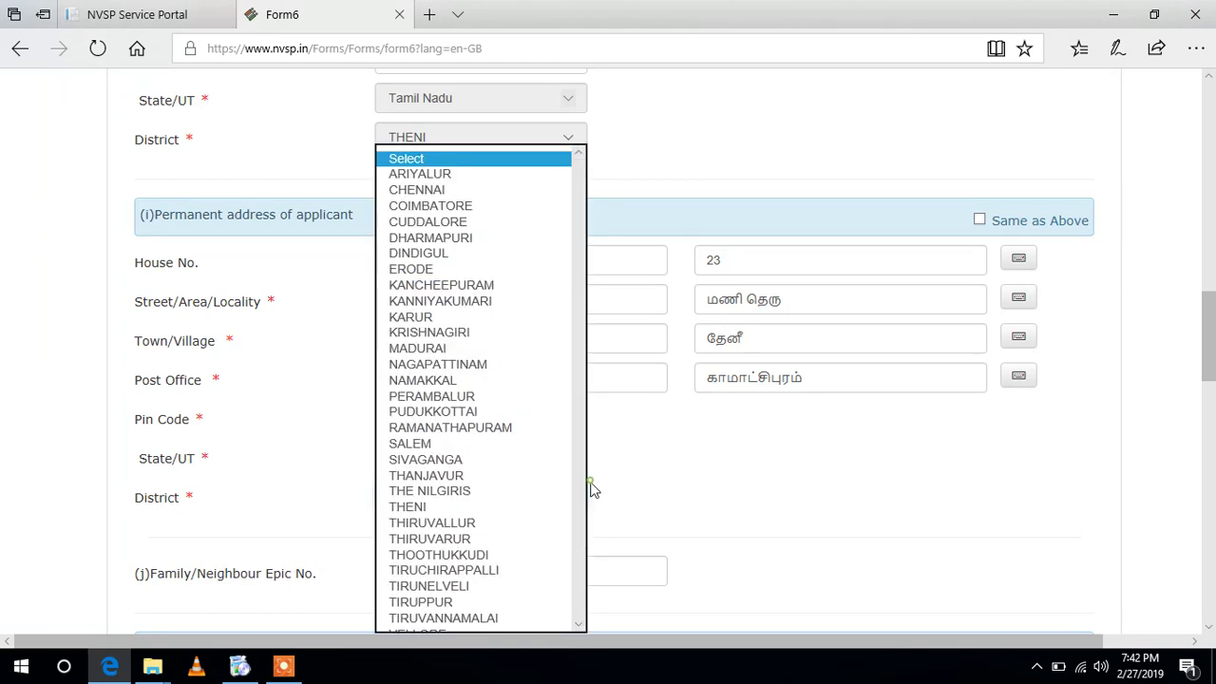
pyautogui.click(589, 505)
pyautogui.click(576, 499)
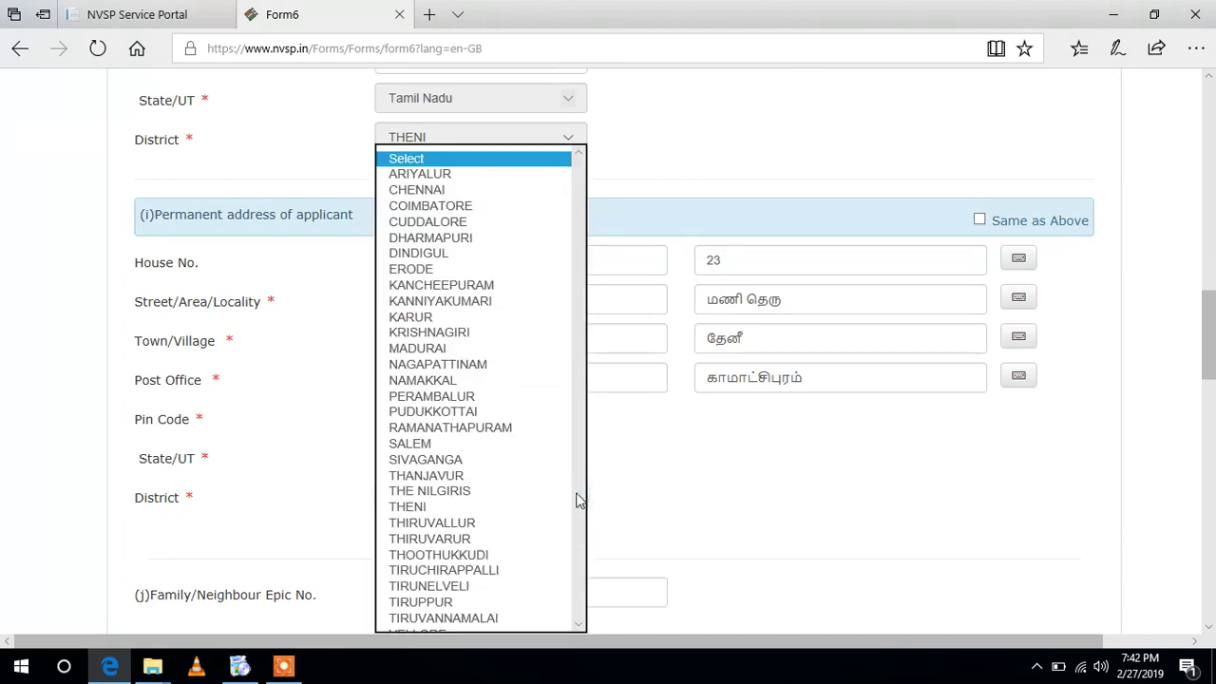
pyautogui.moveTo(575, 499); pyautogui.dragTo(589, 578)
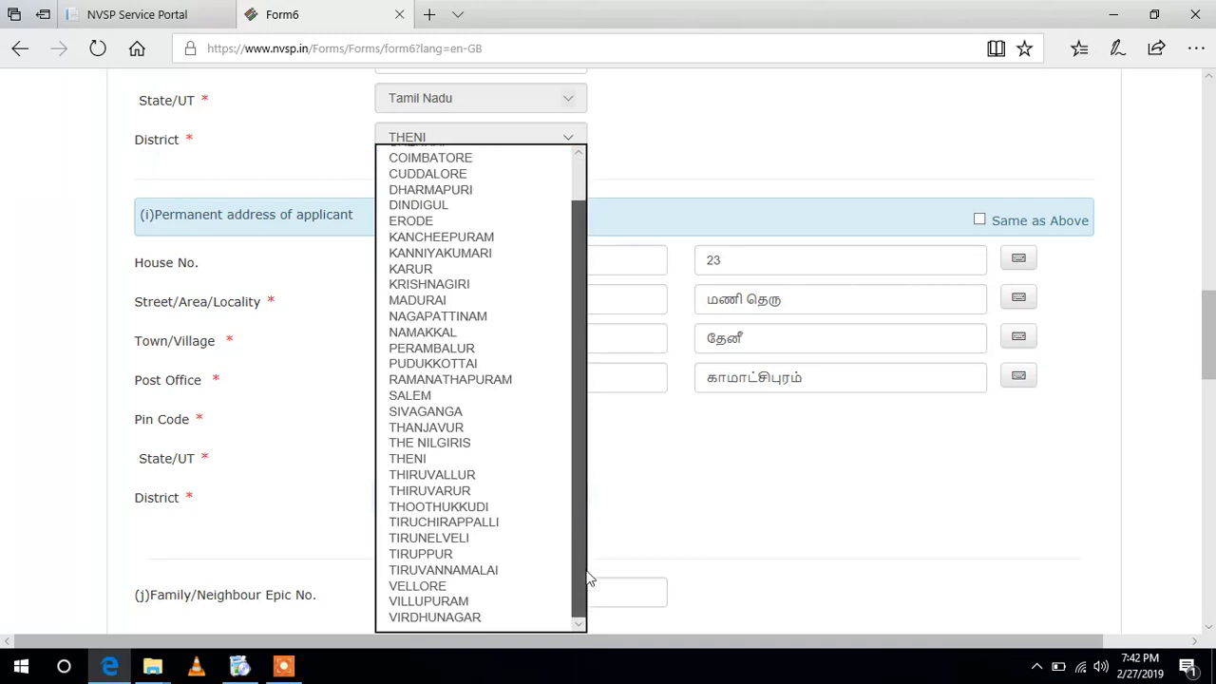
pyautogui.click(401, 461)
pyautogui.moveTo(1212, 315); pyautogui.dragTo(1212, 364)
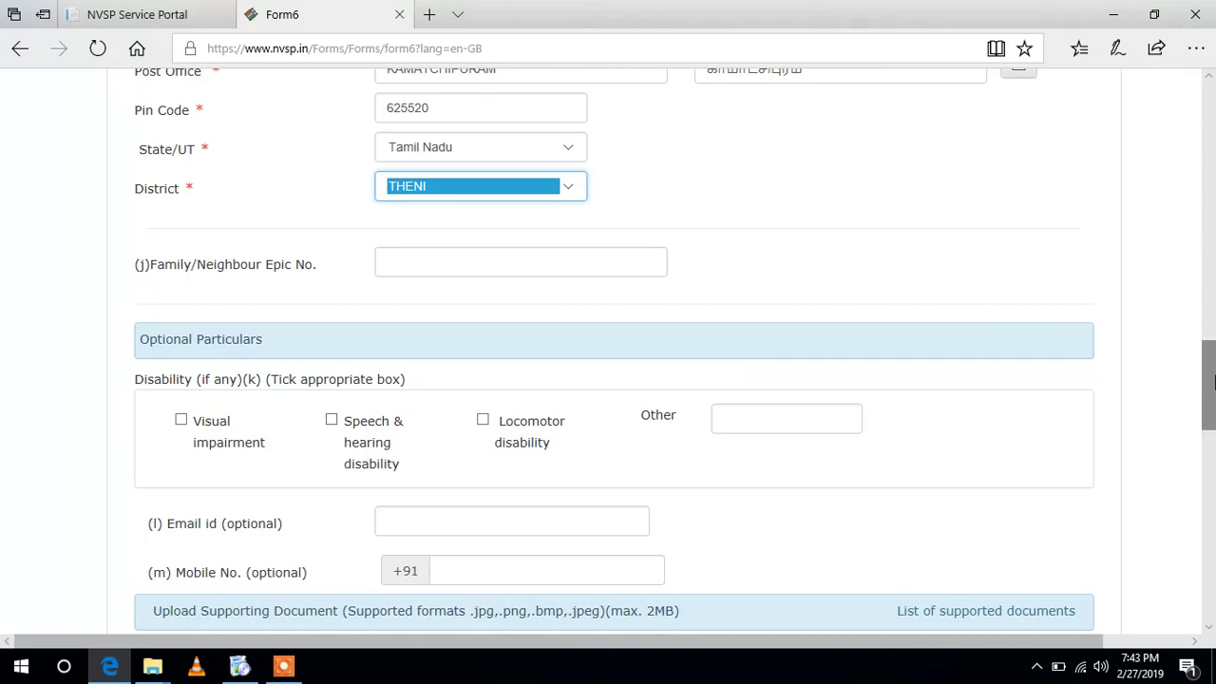
# - Attach the Desktop photo as the applicant's photograph
pyautogui.scroll(-2, 1210, 380)
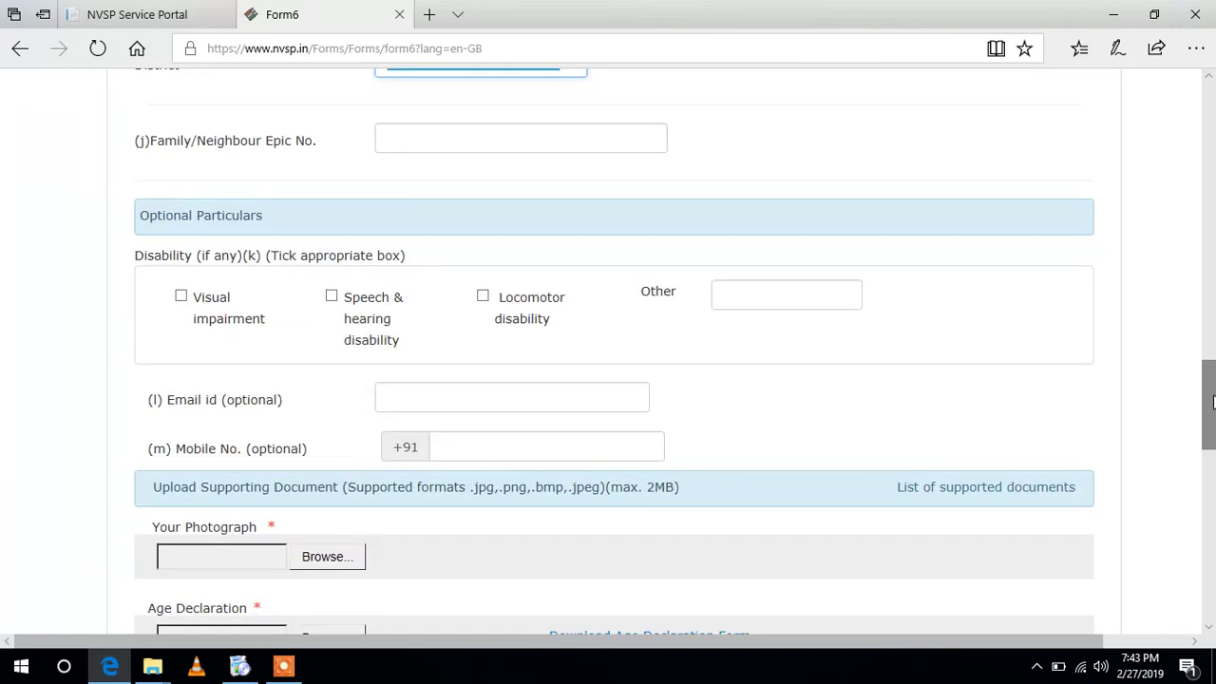
pyautogui.scroll(-2, 1213, 401)
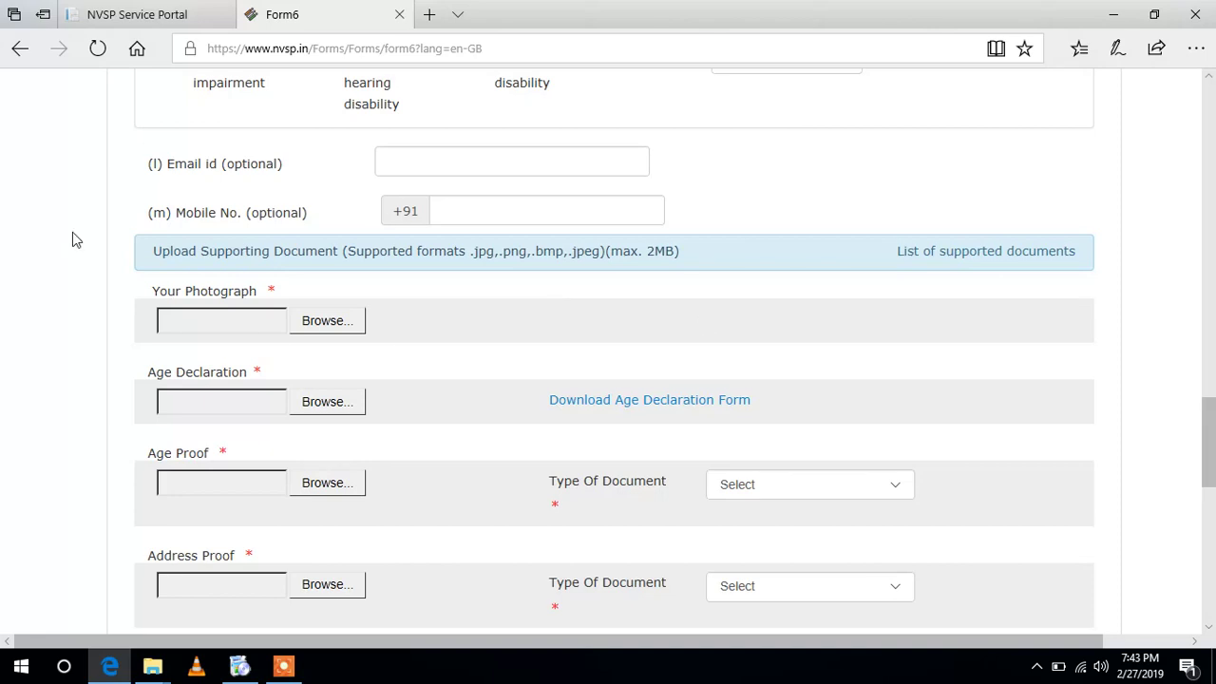
pyautogui.click(328, 323)
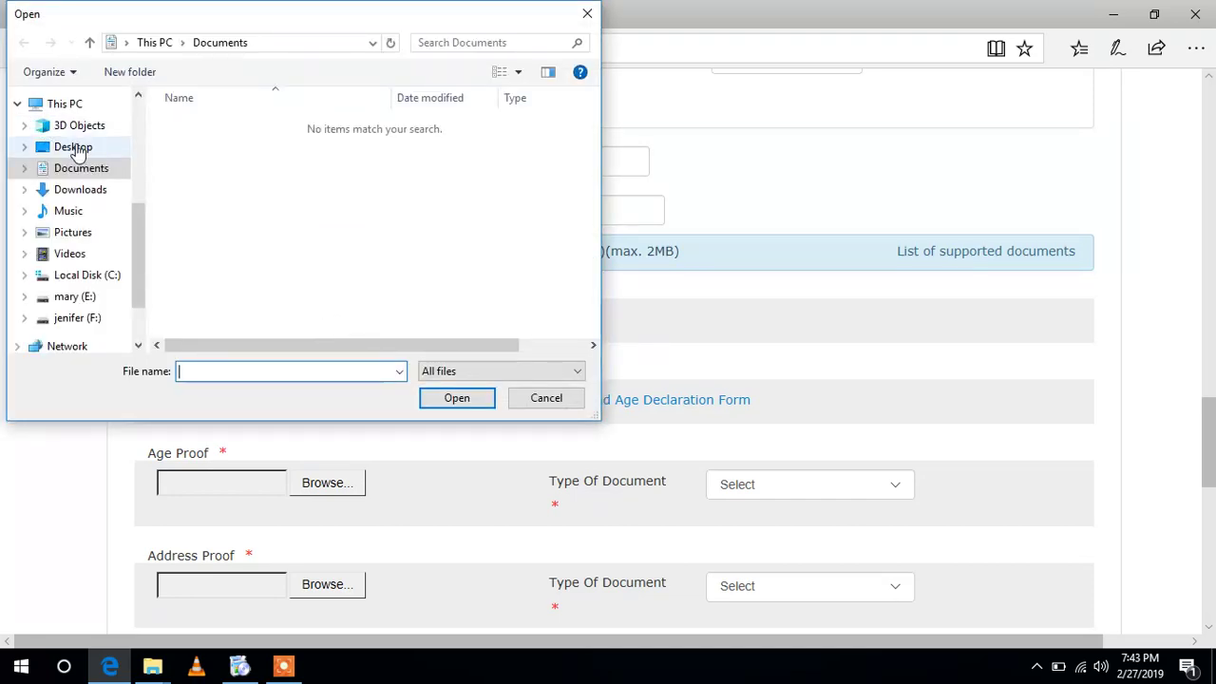
pyautogui.click(74, 149)
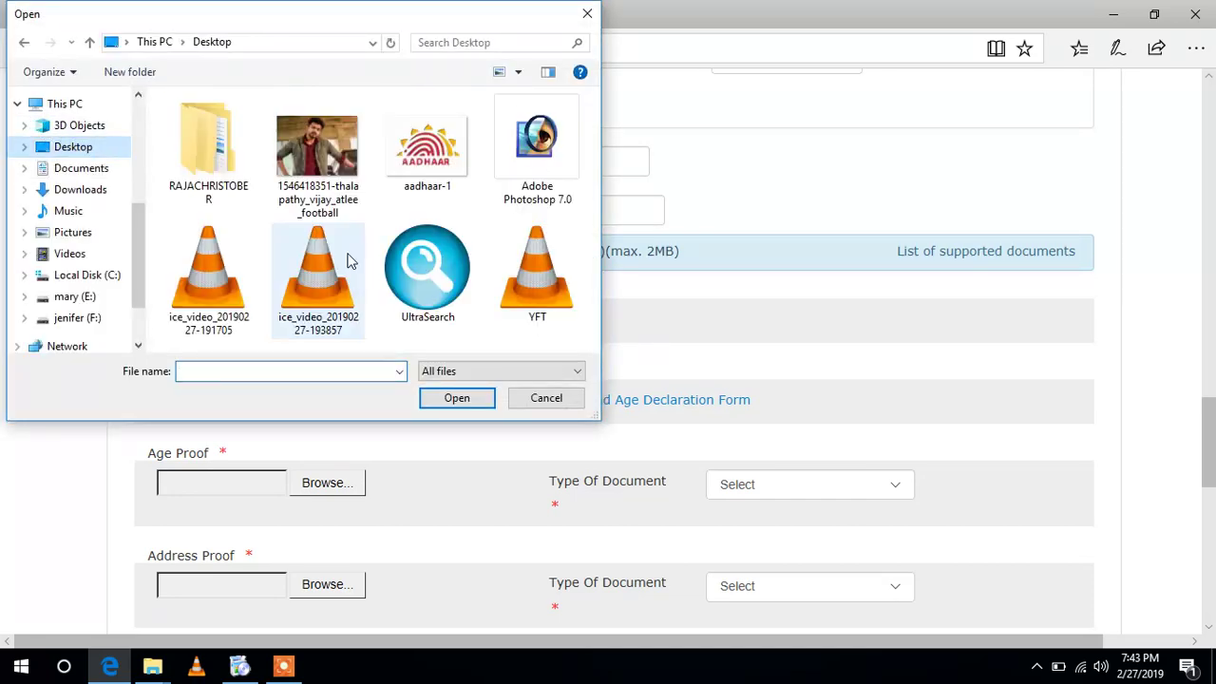
pyautogui.doubleClick(307, 159)
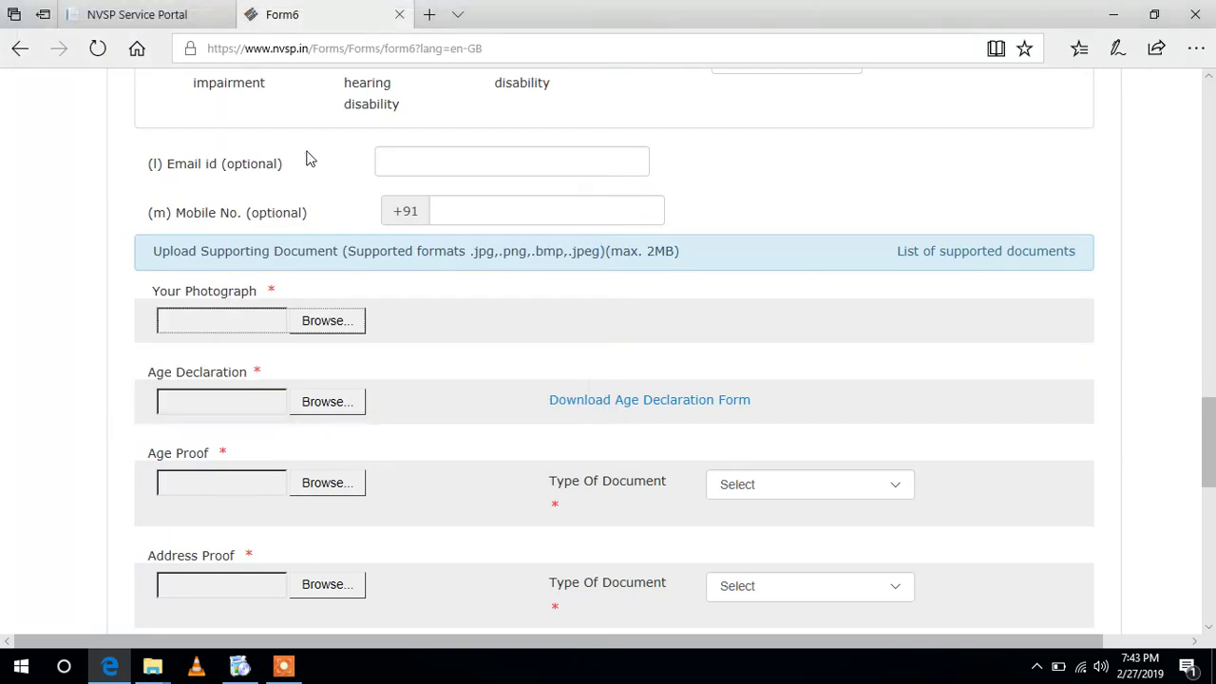
# - Attach aadhaar-1 as the age declaration and age proof, and cancel the address proof picker
pyautogui.click(335, 401)
pyautogui.click(334, 400)
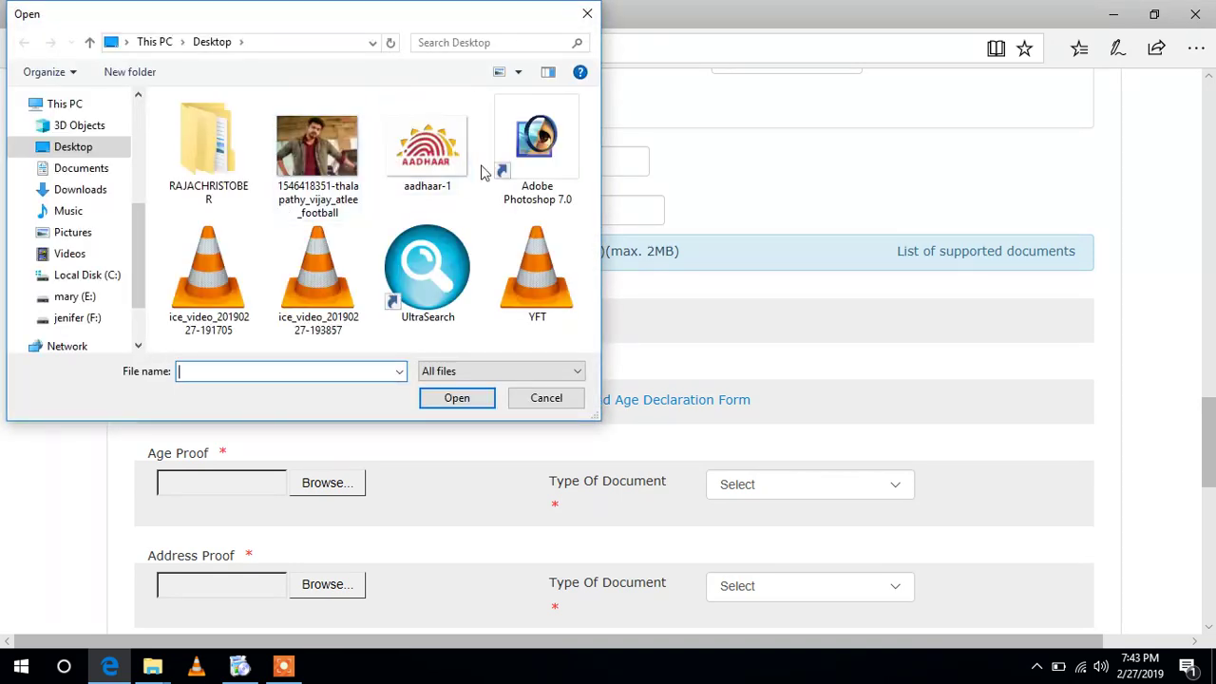
pyautogui.doubleClick(459, 164)
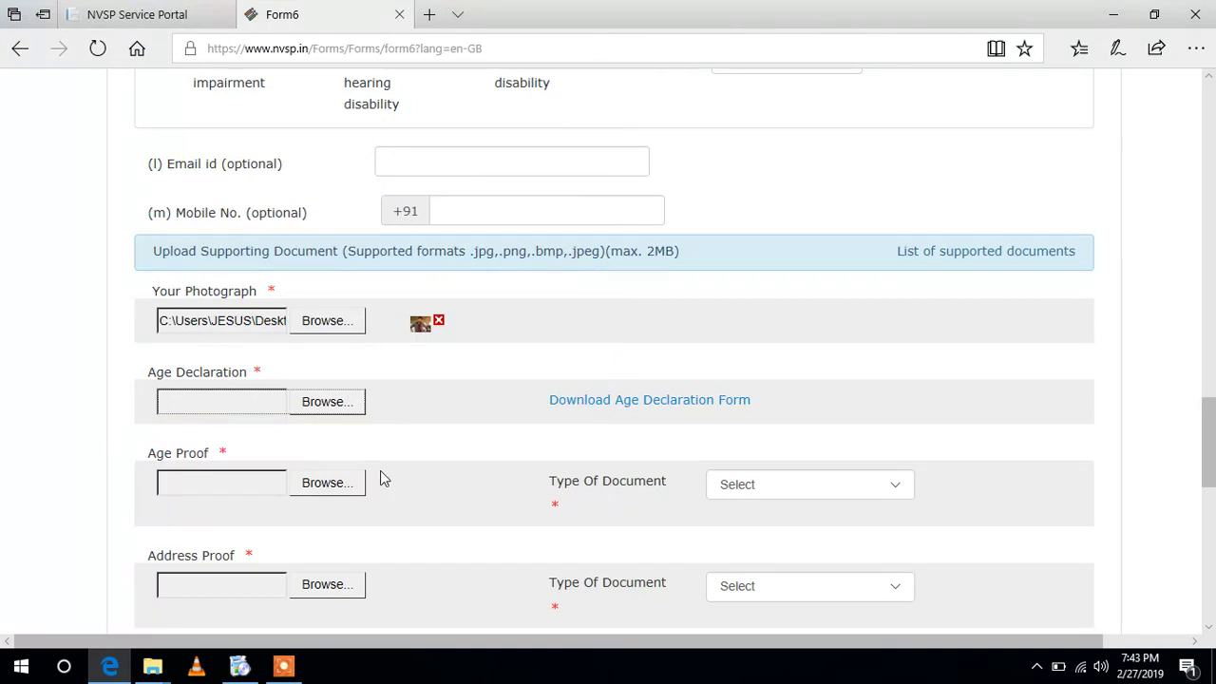
pyautogui.scroll(-2, 1209, 435)
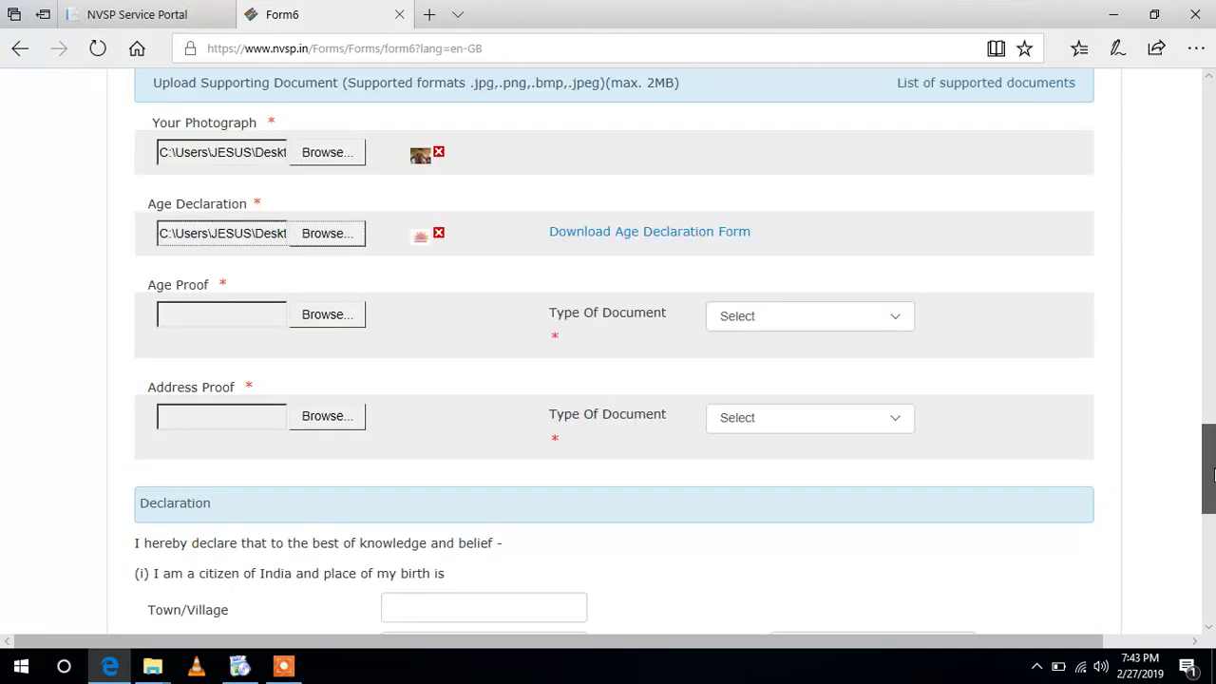
pyautogui.click(316, 318)
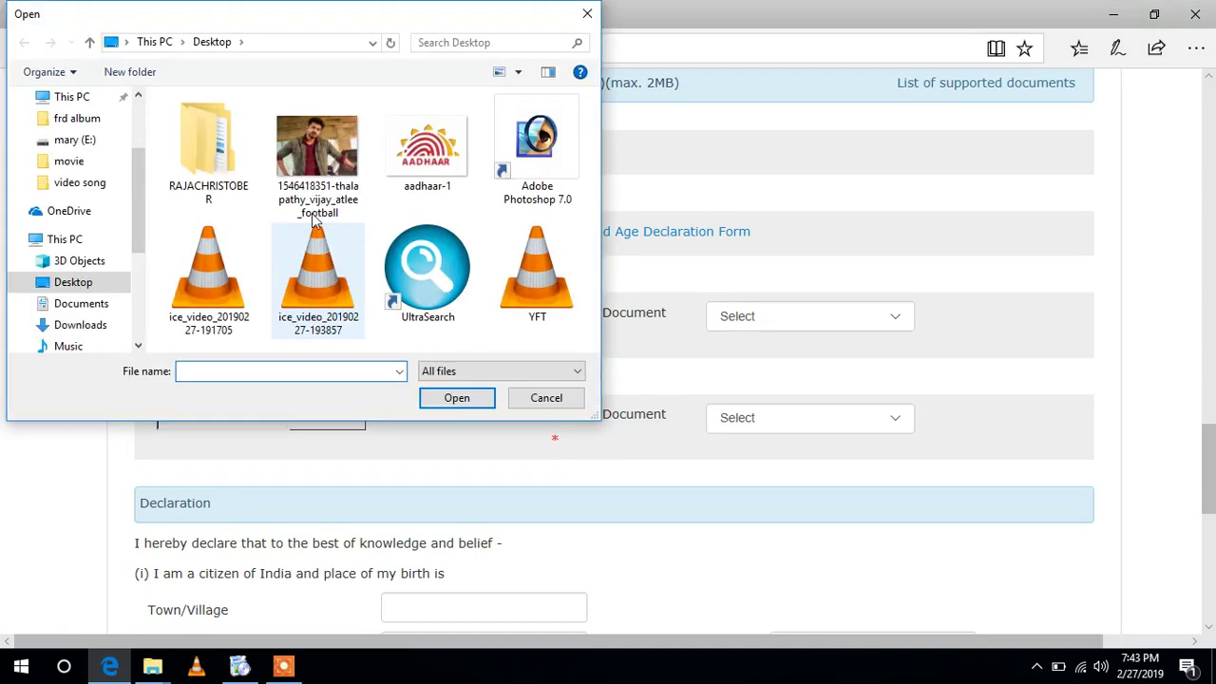
pyautogui.doubleClick(467, 152)
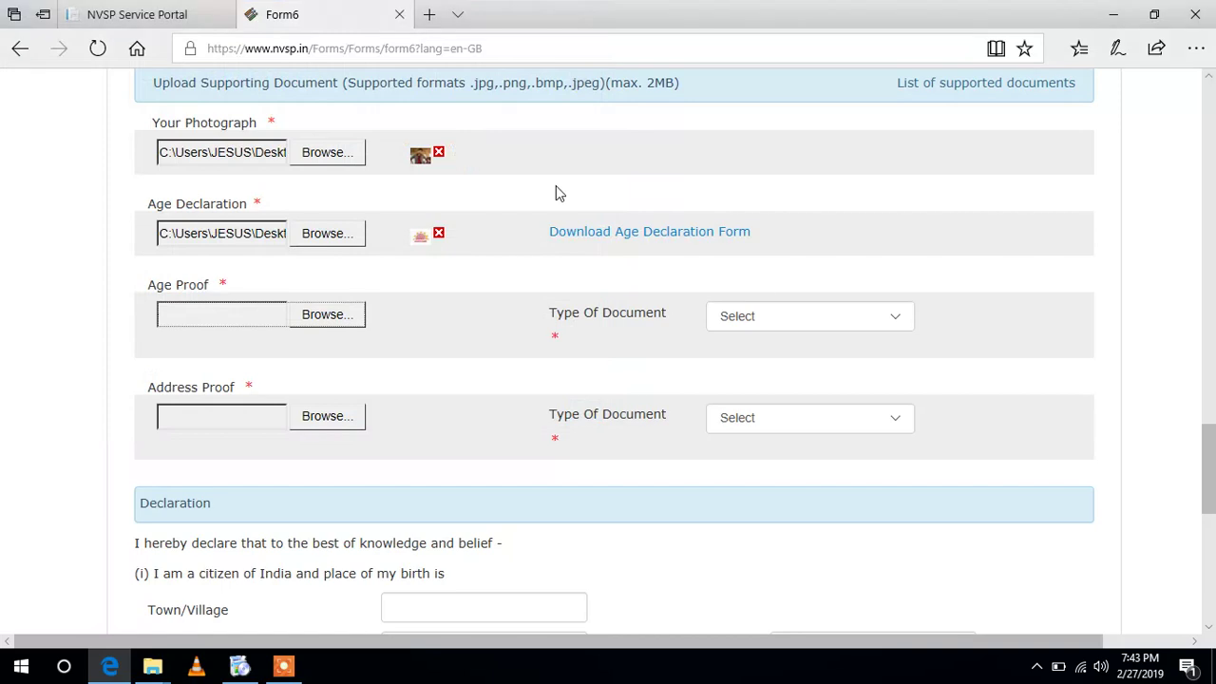
pyautogui.scroll(-1, 950, 313)
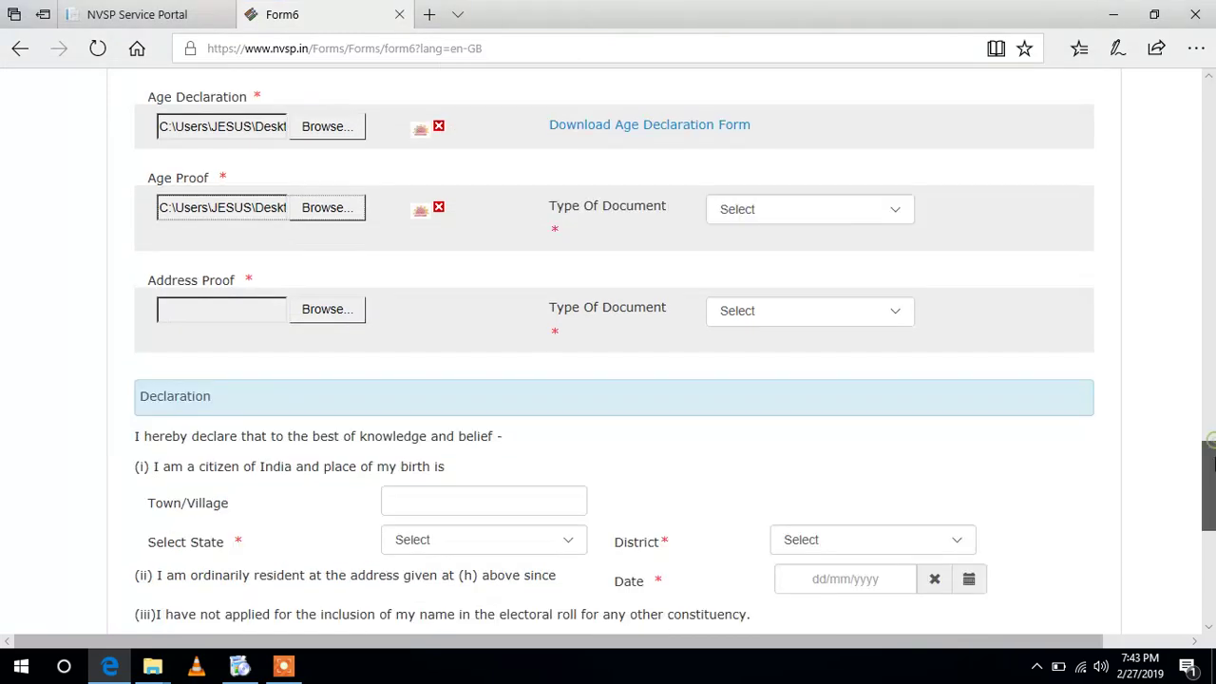
pyautogui.click(311, 313)
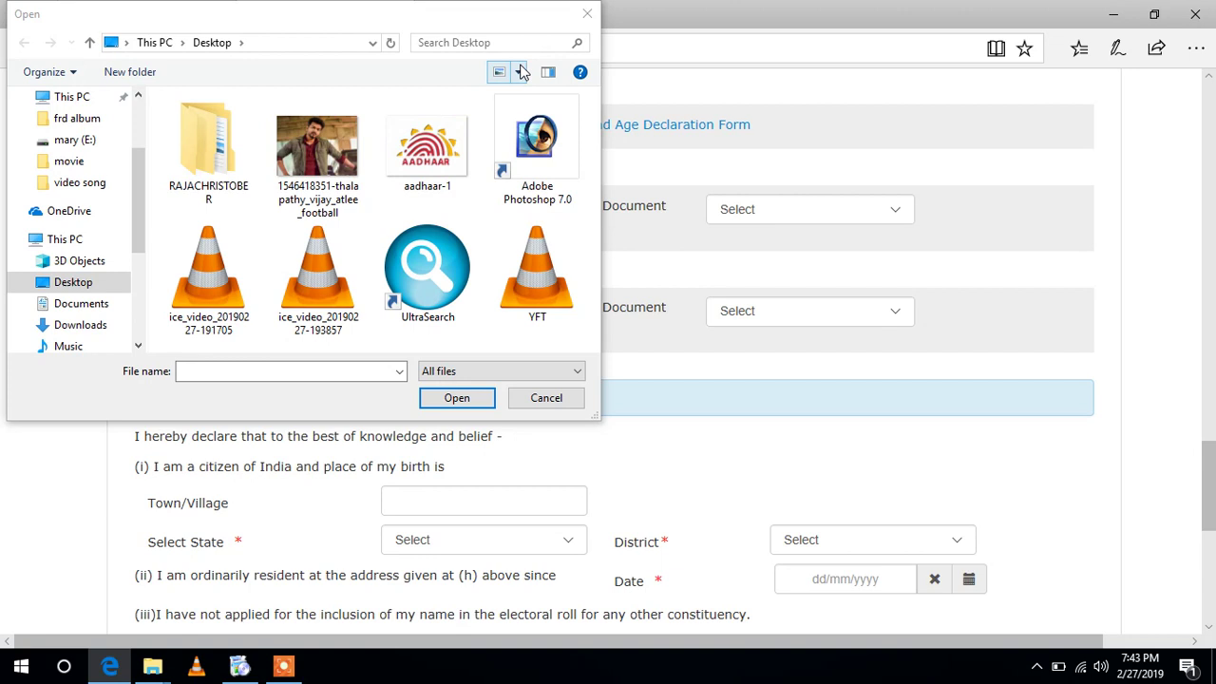
pyautogui.click(586, 14)
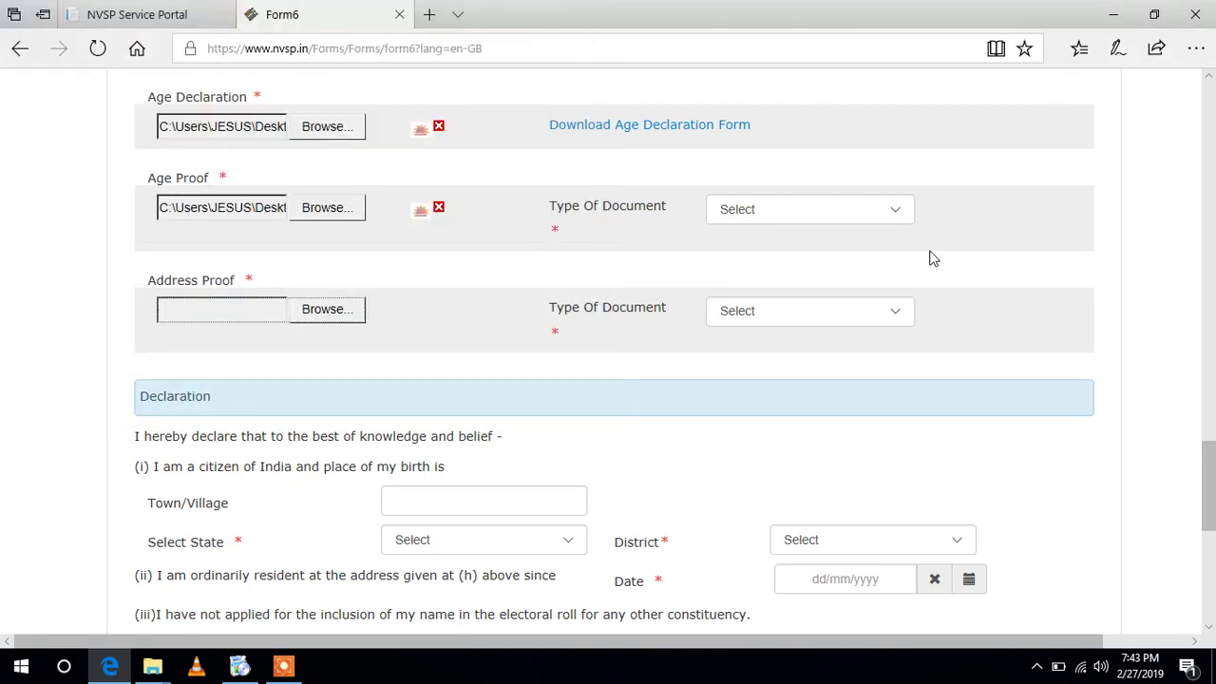
# - Set age proof type to 'Aadhar letter issued by UIDAI' and address proof type to 'Driving License'
pyautogui.click(880, 211)
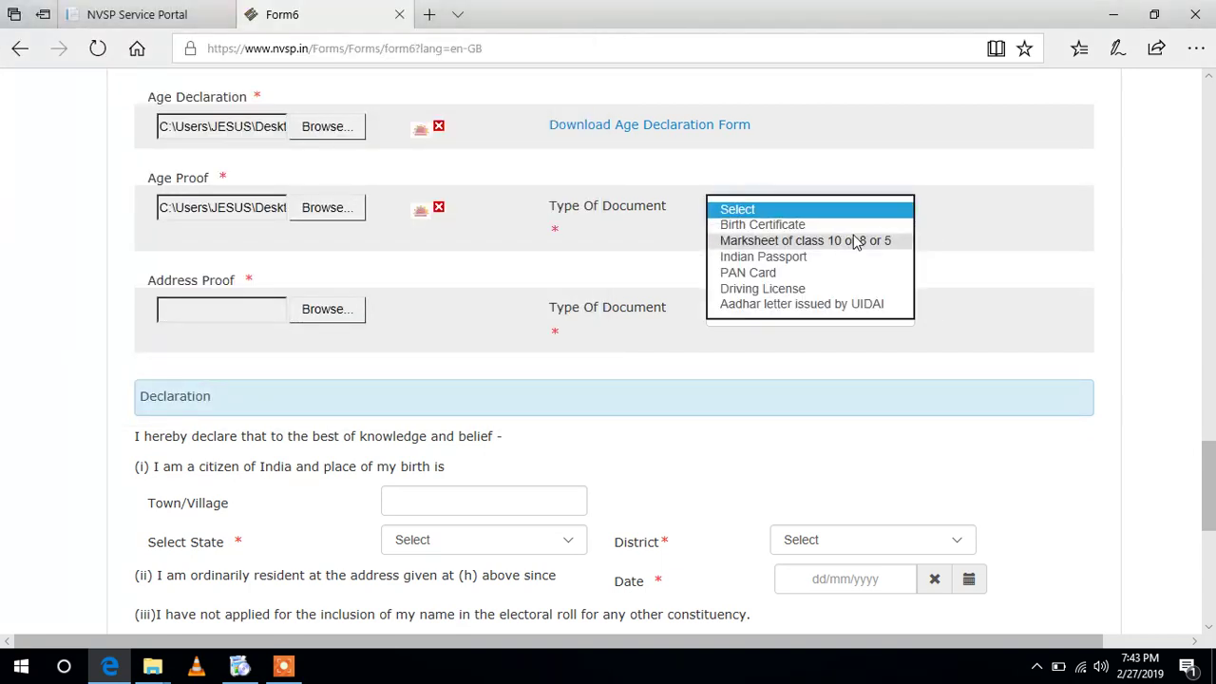
pyautogui.click(845, 304)
pyautogui.click(893, 319)
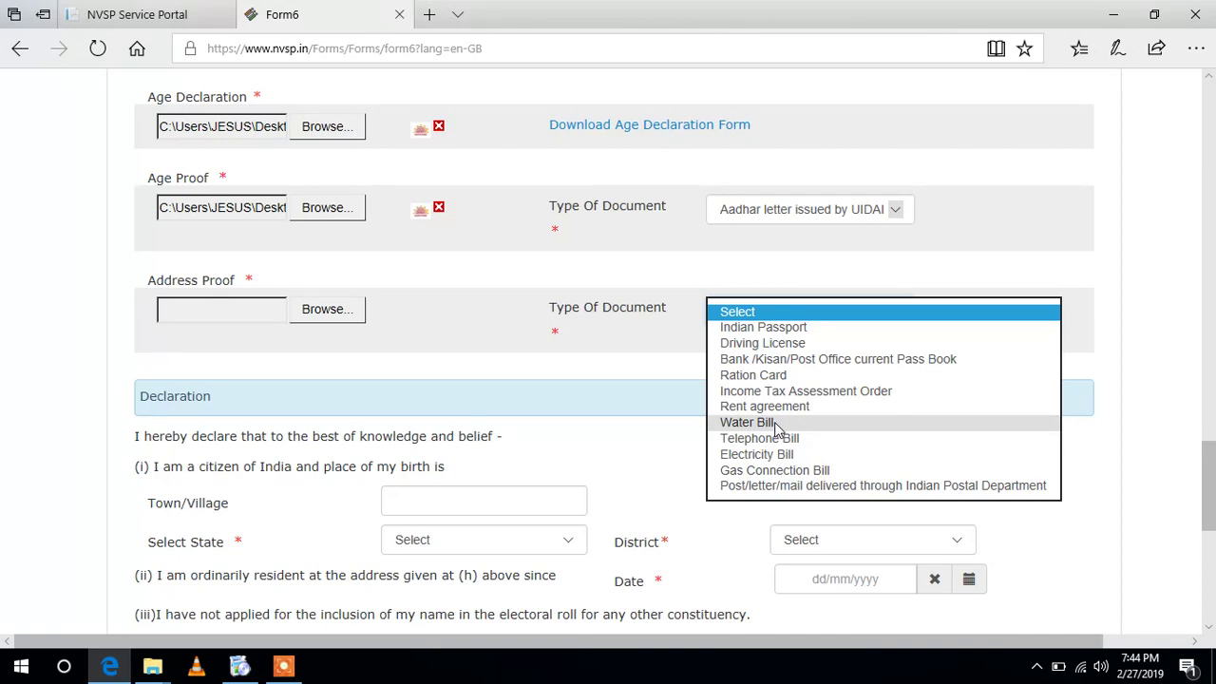
pyautogui.click(777, 344)
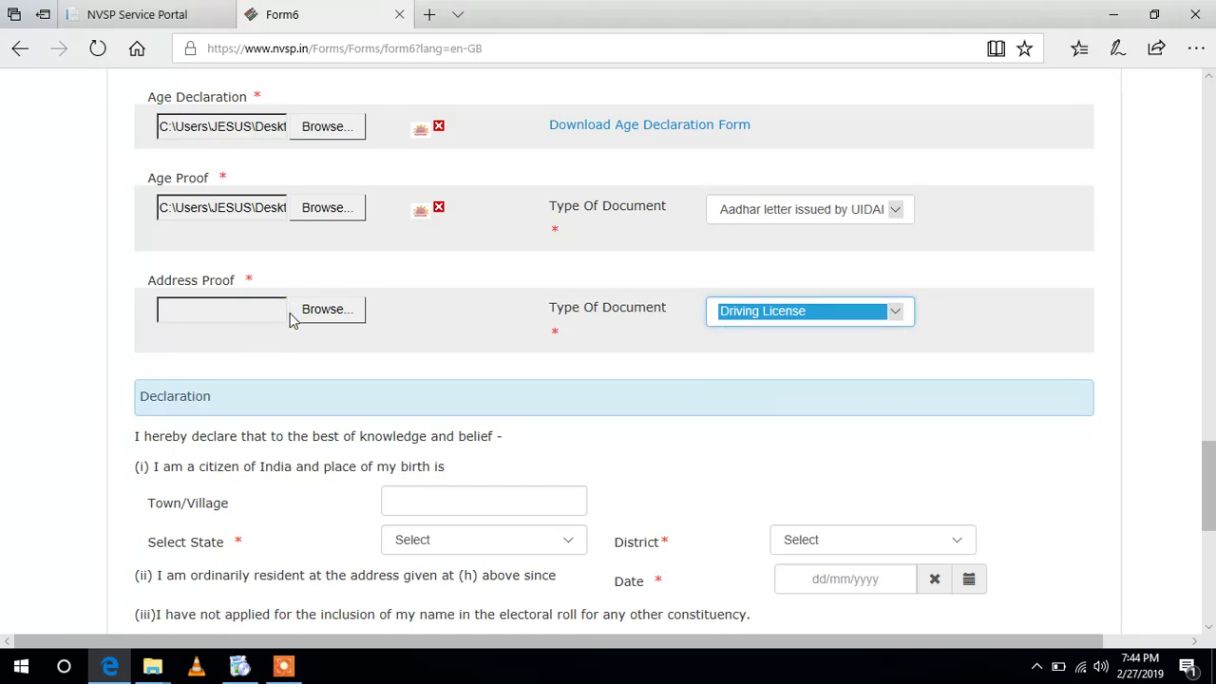
# - Attach aadhaar-1 as the address proof file
pyautogui.click(292, 320)
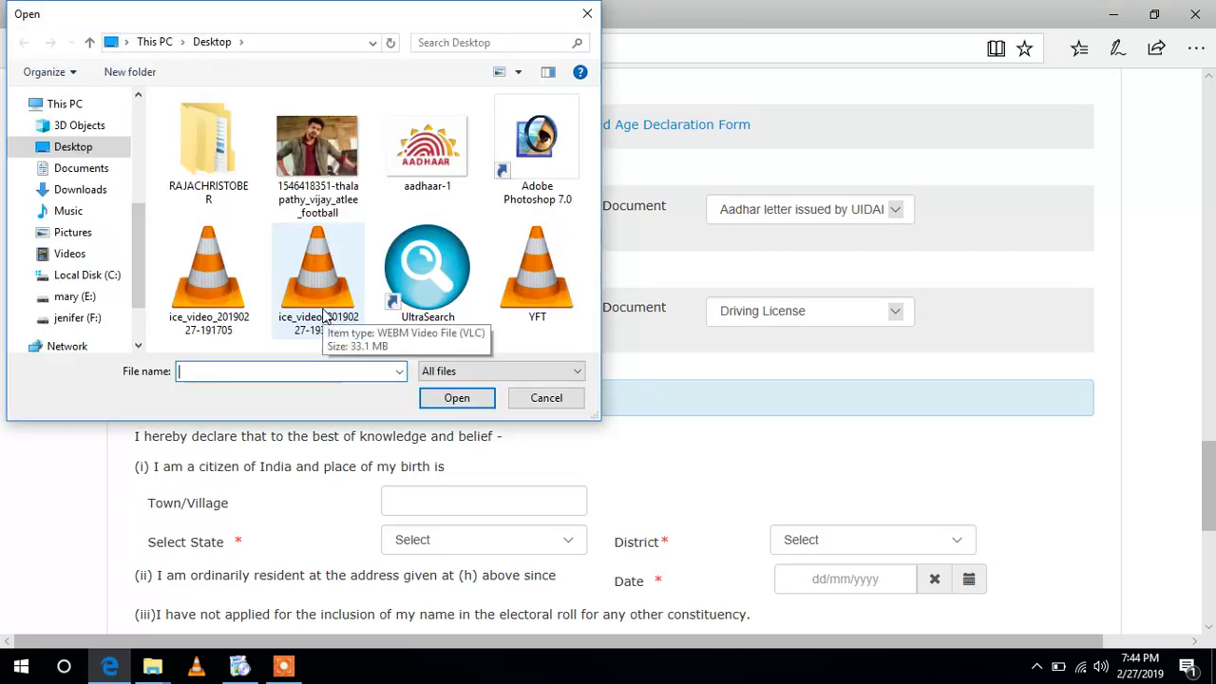
pyautogui.click(435, 178)
pyautogui.doubleClick(435, 178)
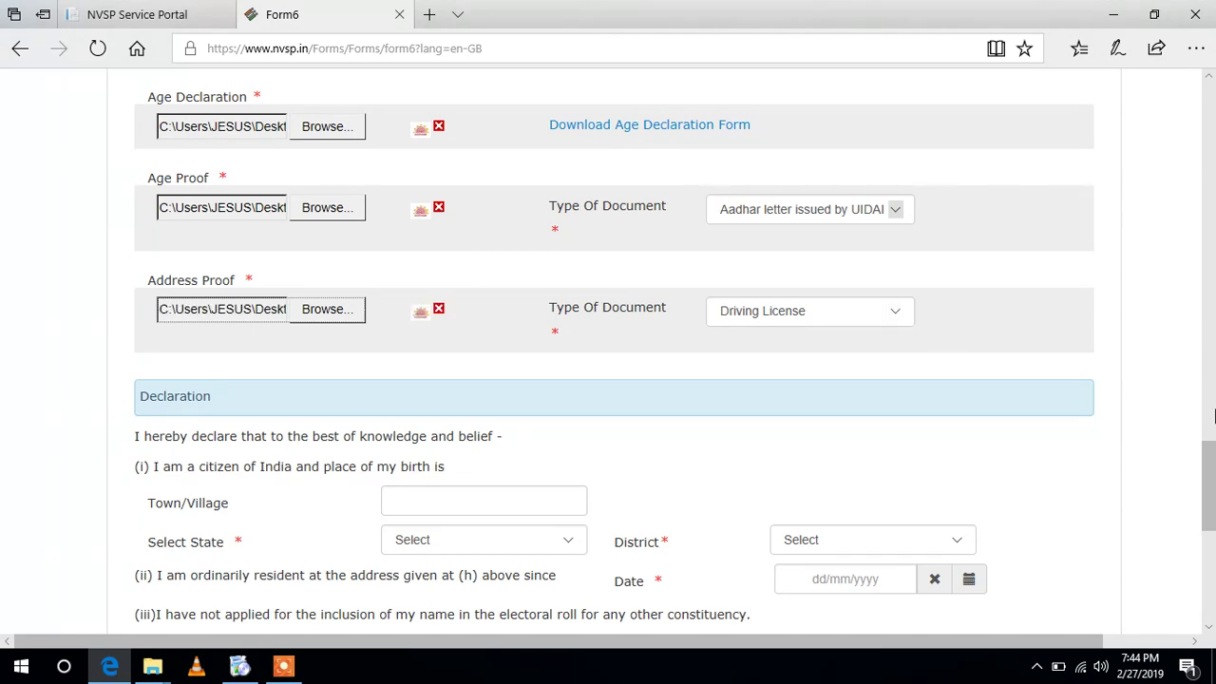
# - Enter birthplace THENI, state Tamil Nadu, district THENI, and residence date 27/02/2019 in the declaration
pyautogui.scroll(-1, 1214, 504)
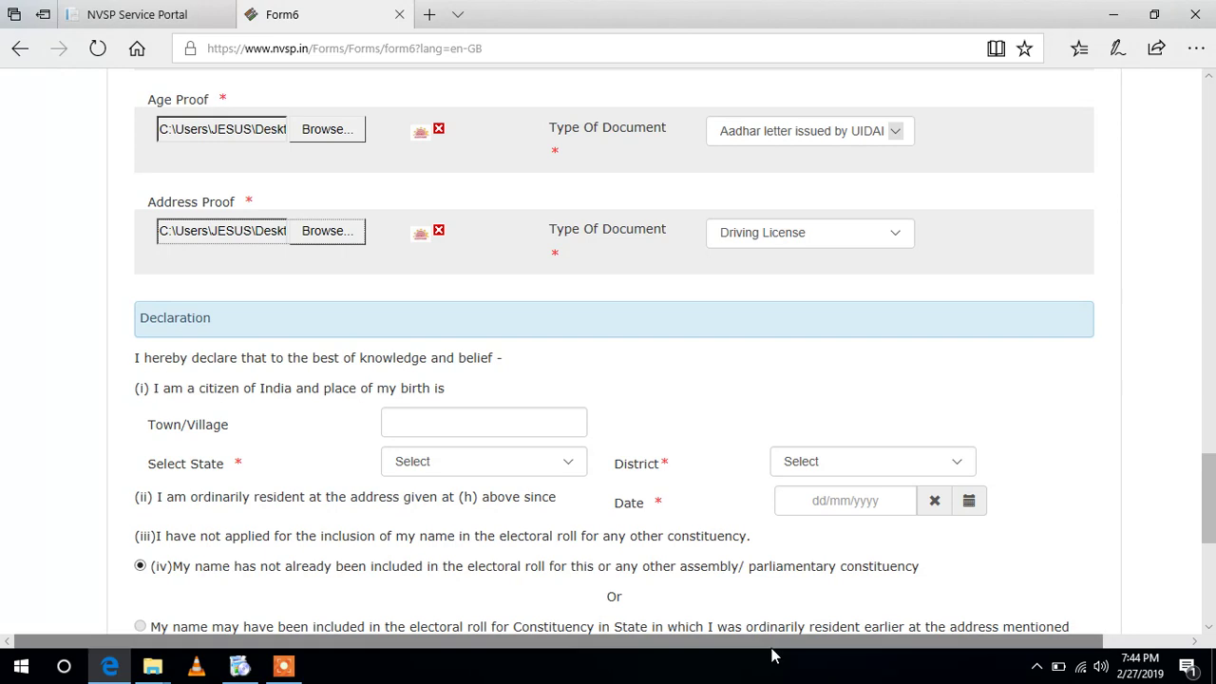
pyautogui.click(430, 423)
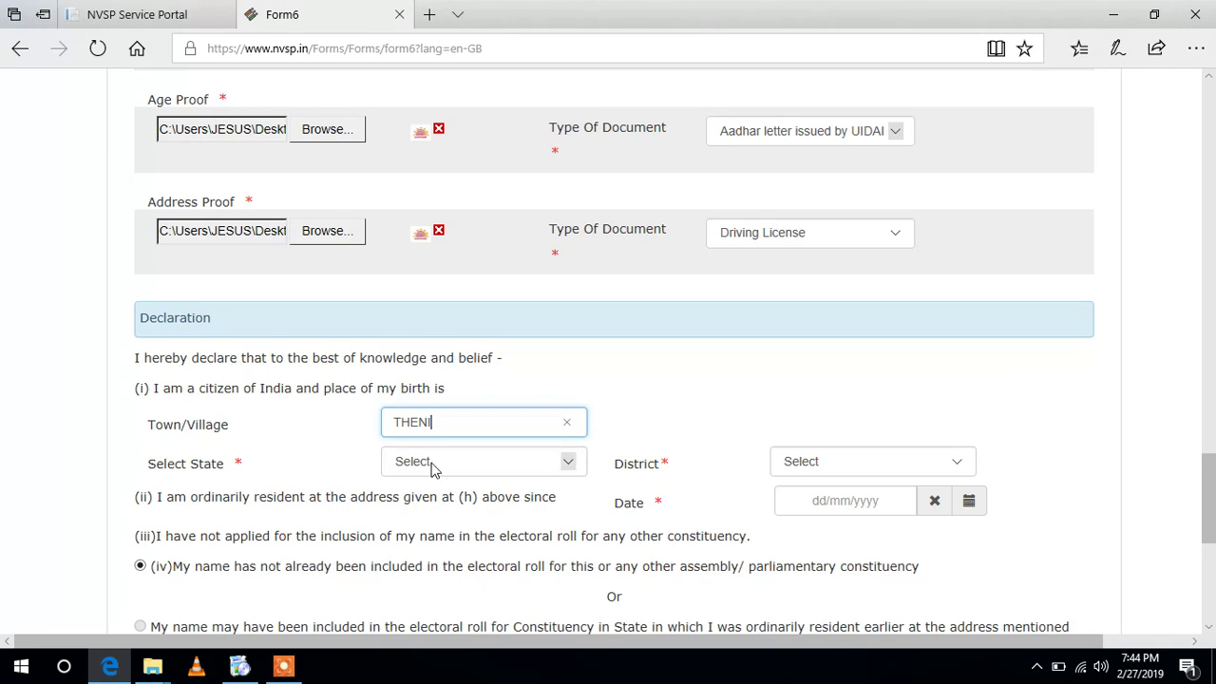
pyautogui.click(563, 464)
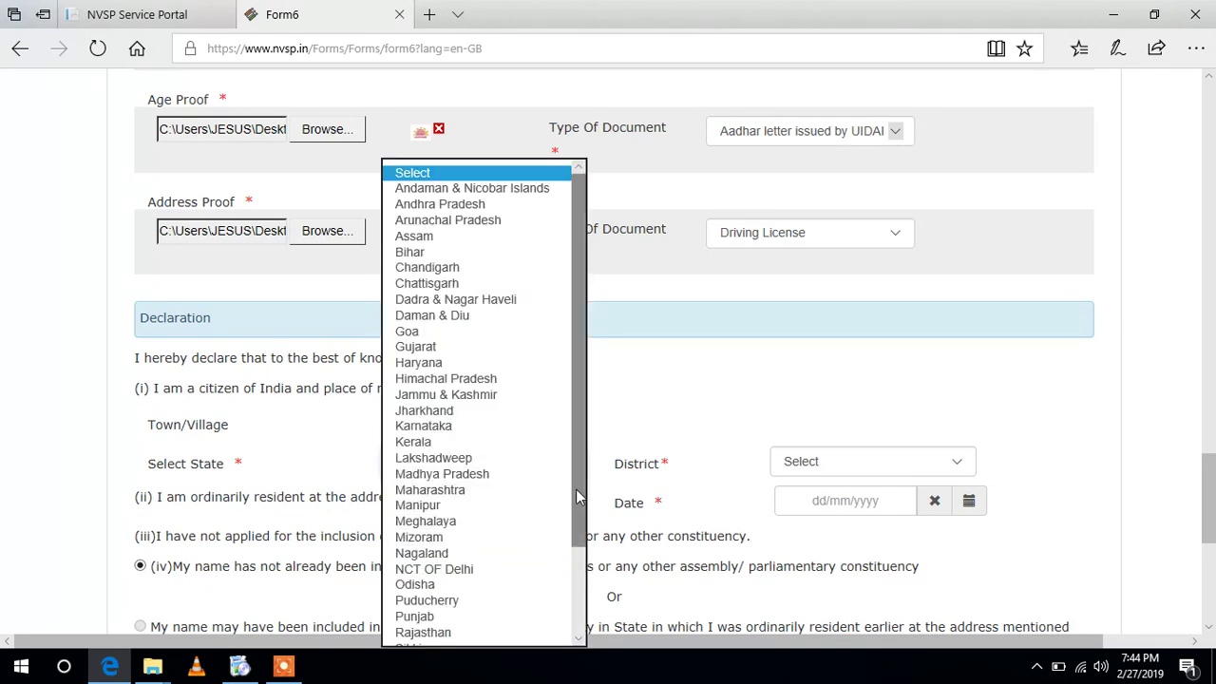
pyautogui.scroll(-3, 567, 490)
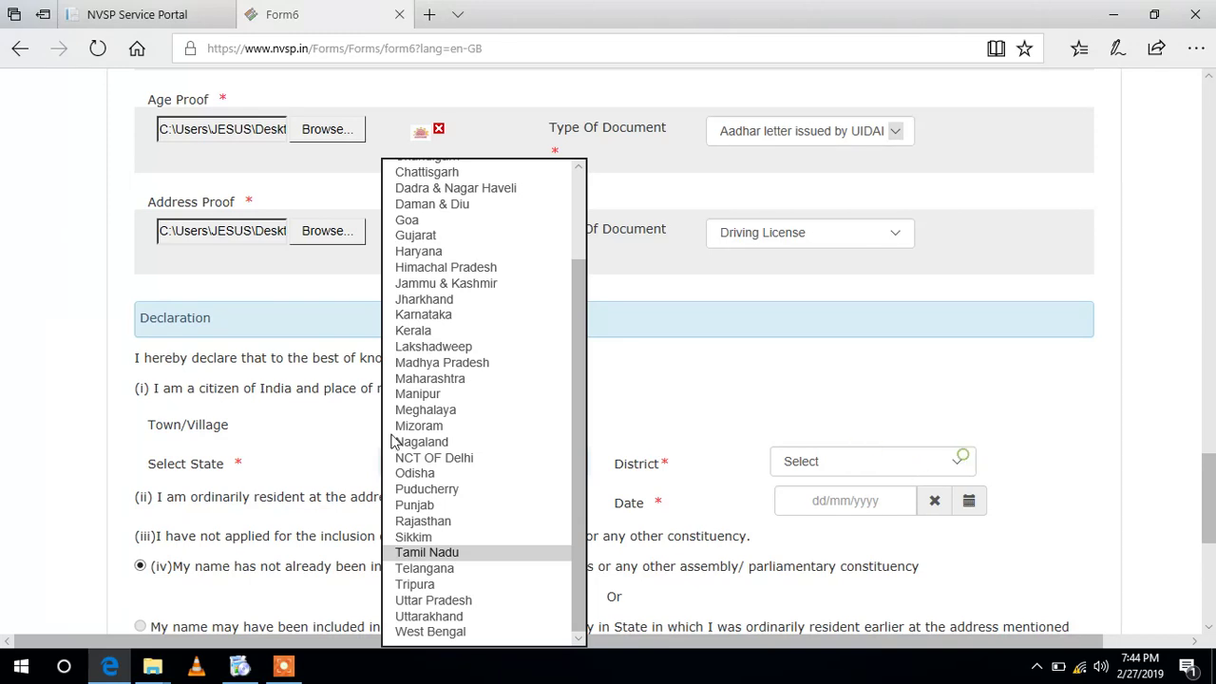
pyautogui.click(441, 553)
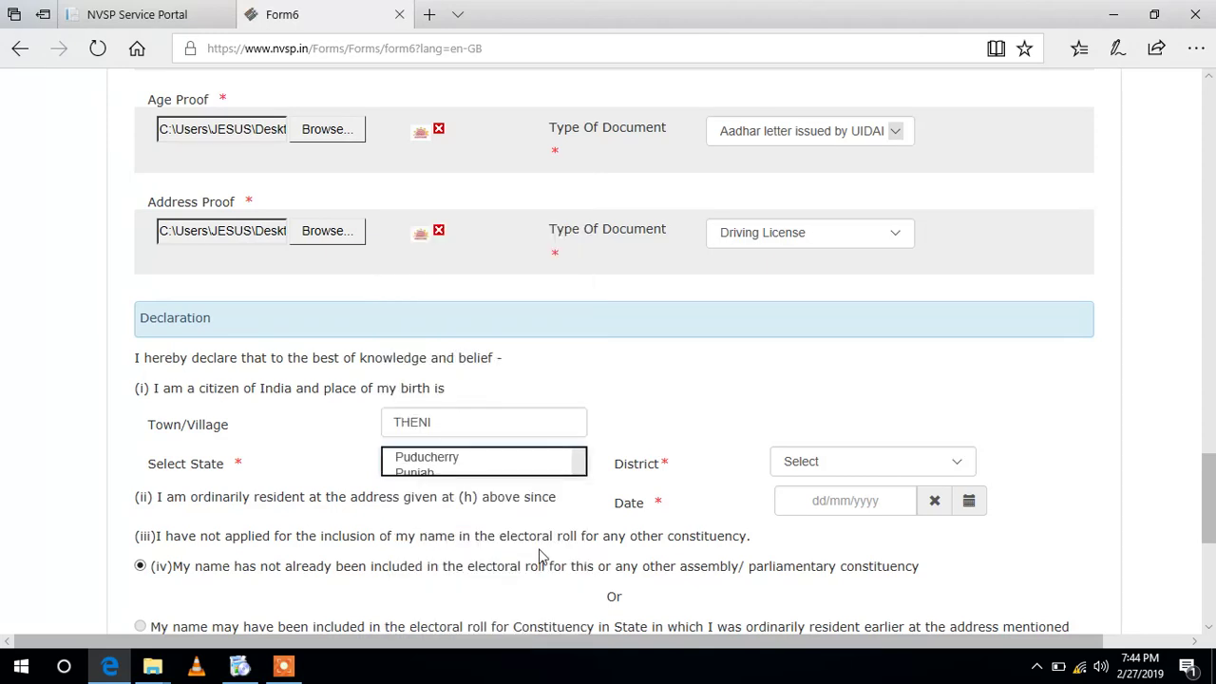
pyautogui.click(912, 468)
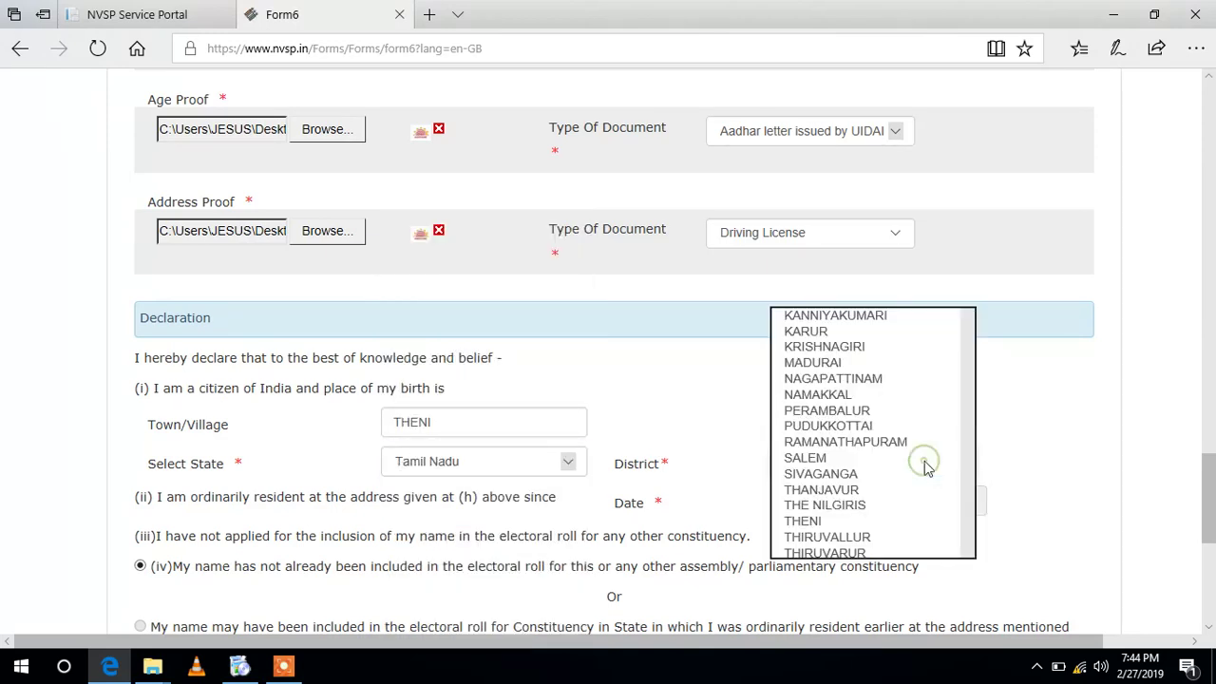
pyautogui.scroll(-1, 971, 477)
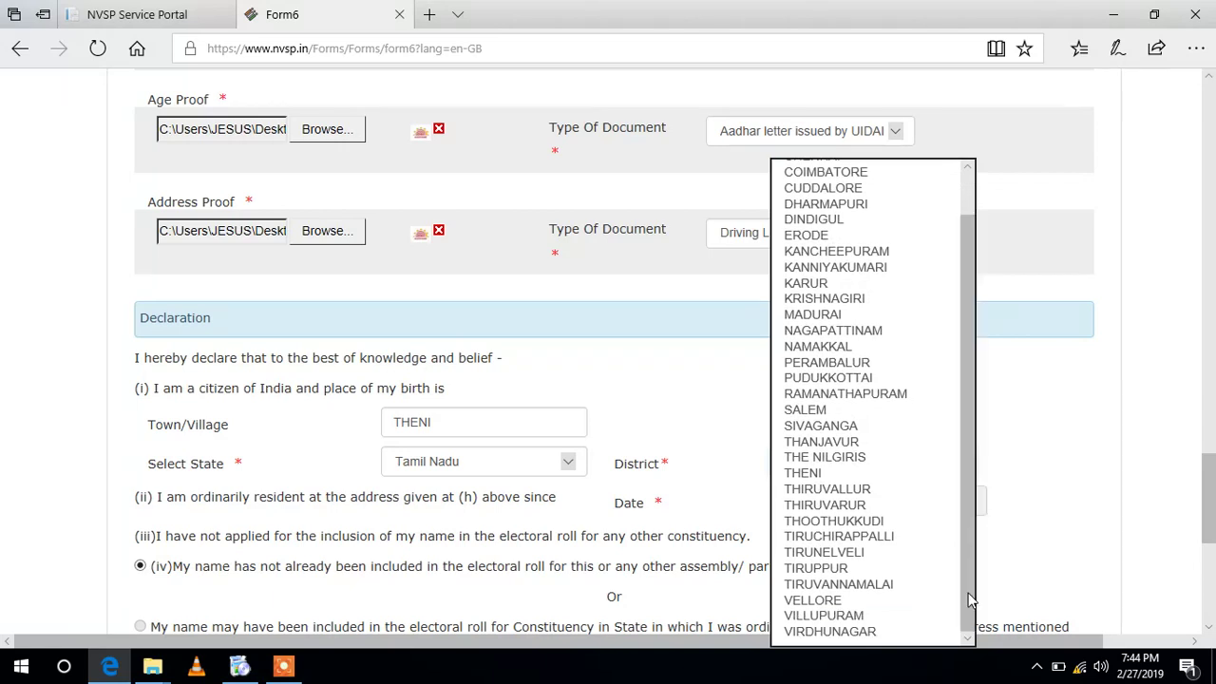
pyautogui.click(832, 475)
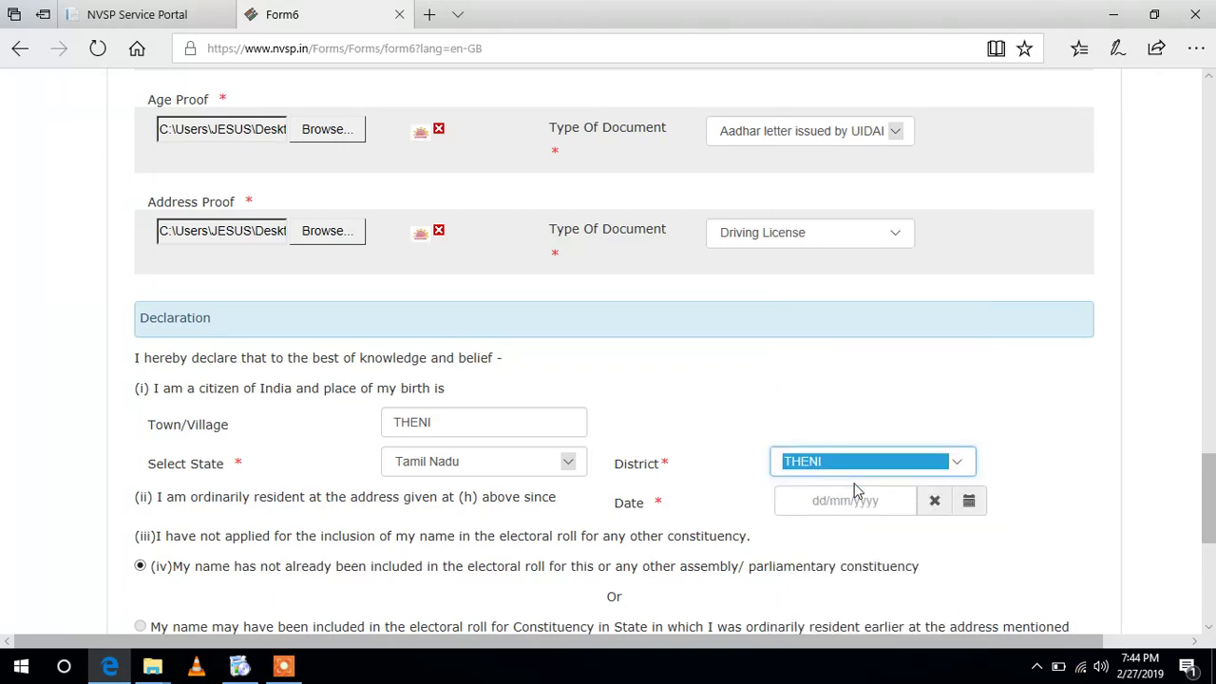
pyautogui.click(874, 504)
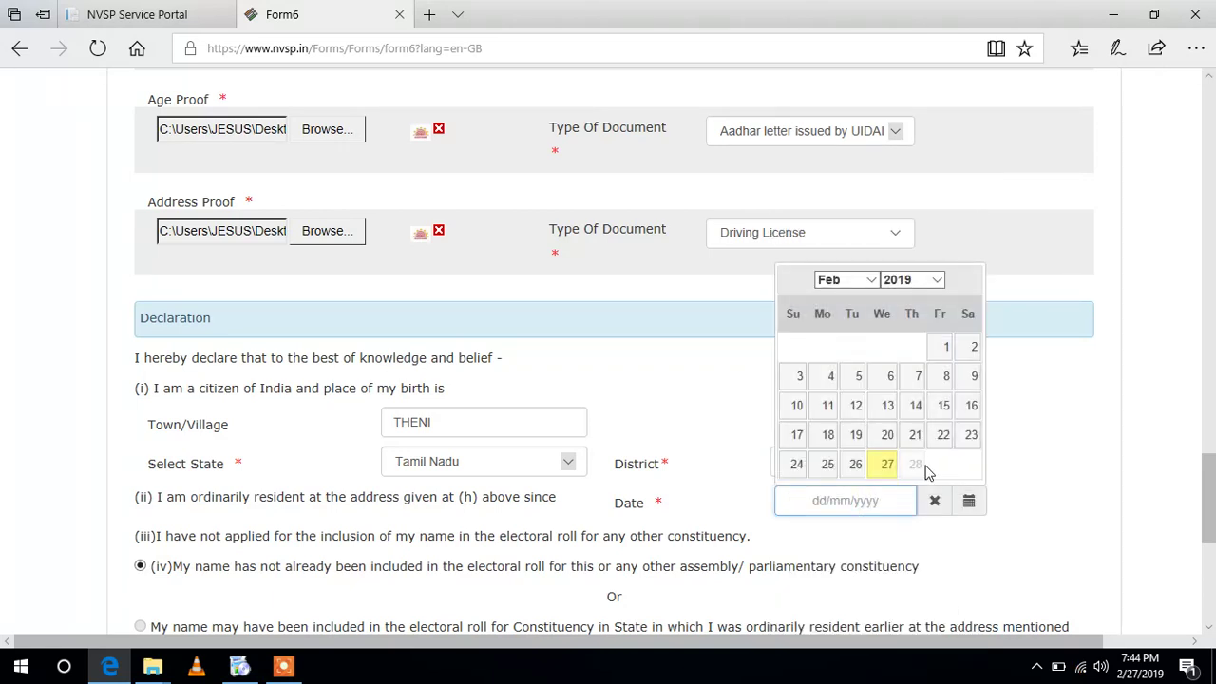
pyautogui.click(886, 465)
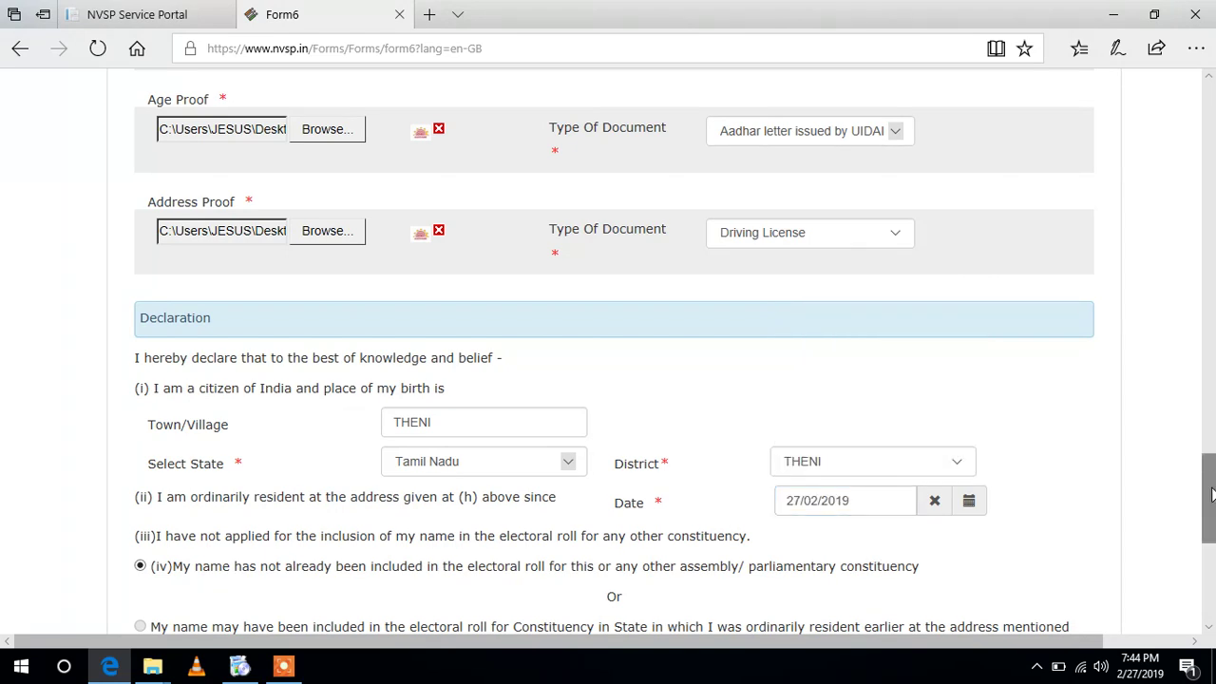
pyautogui.scroll(-3, 1186, 455)
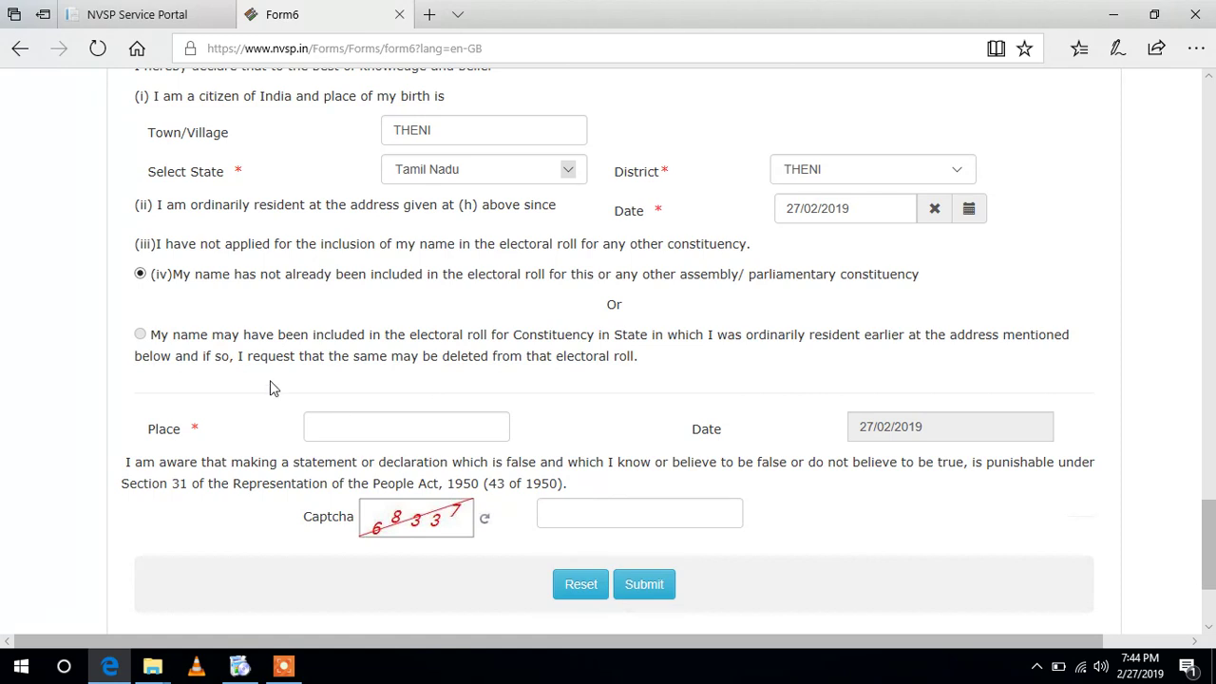
# - Enter KAMATCHIPURAM as the declaration place, fill in the captcha, and submit Form 6
pyautogui.click(348, 427)
pyautogui.write('KAMATCHIPURAM')
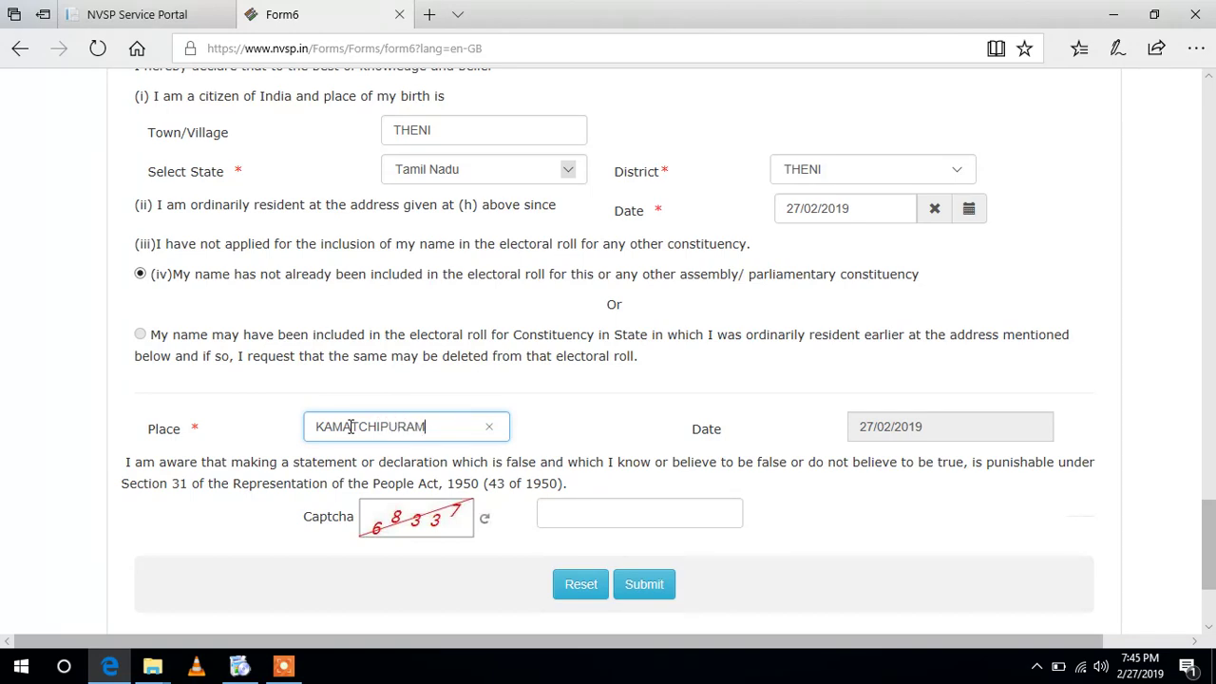
pyautogui.click(581, 517)
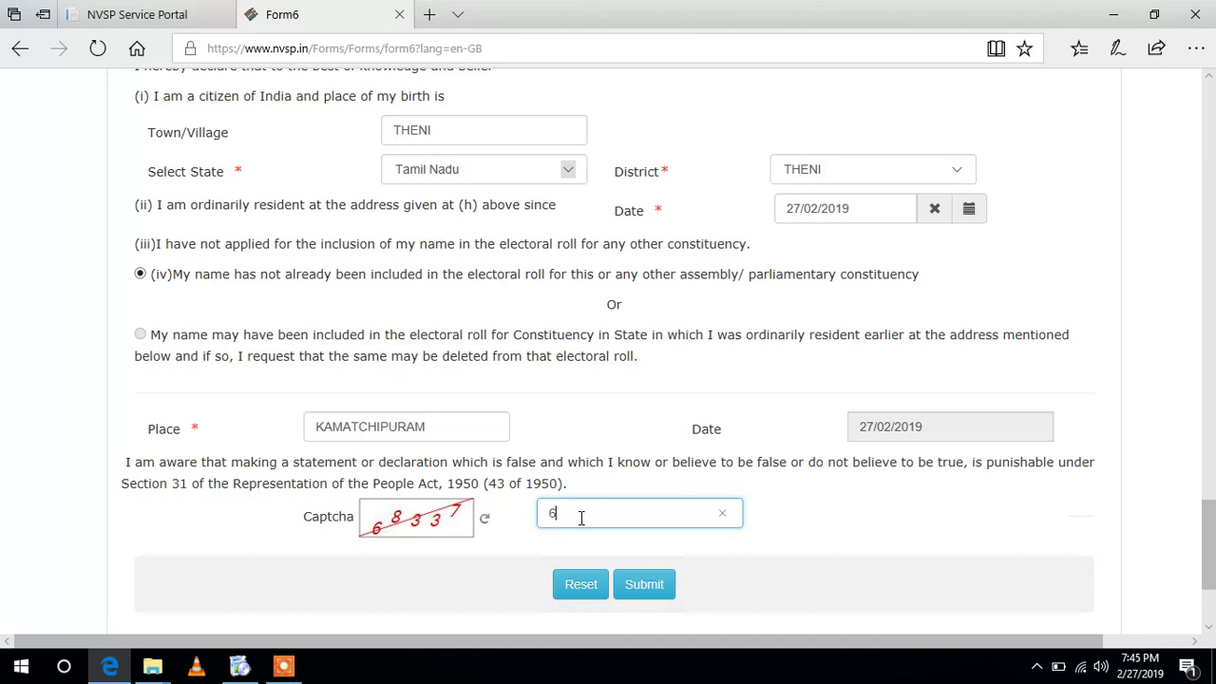
pyautogui.write('68337')
pyautogui.click(645, 595)
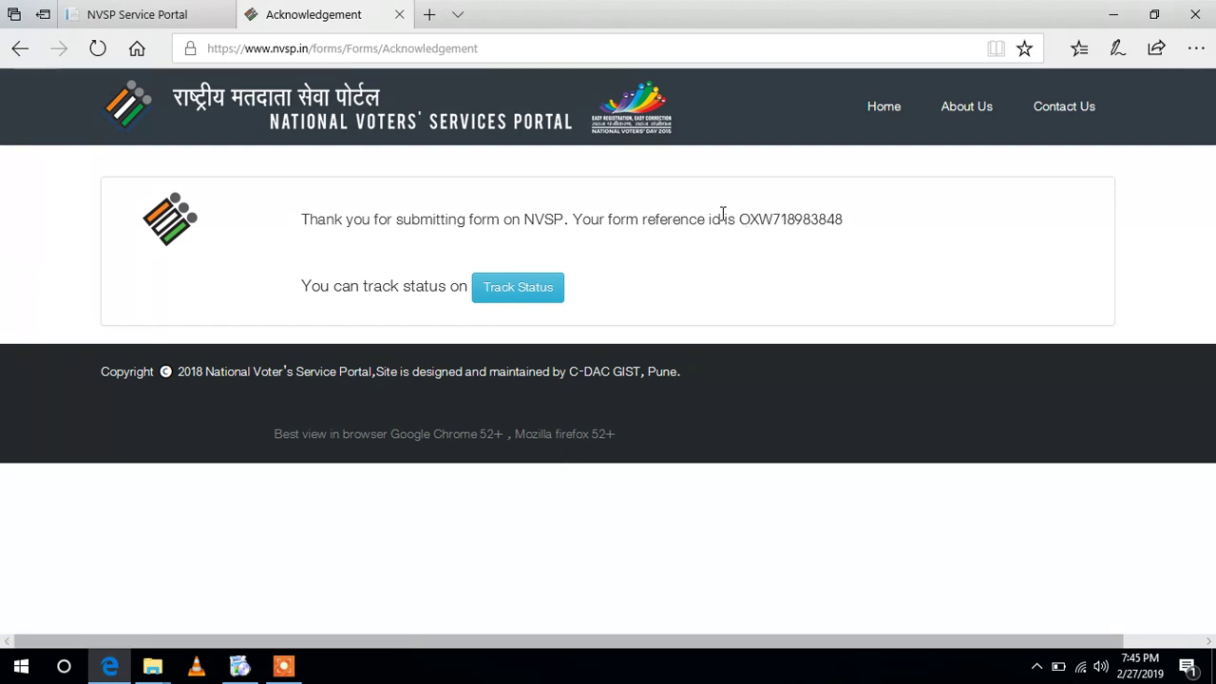
# - Copy the form reference ID from the acknowledgement and return to the NVSP portal tab
pyautogui.moveTo(738, 219); pyautogui.dragTo(855, 219)
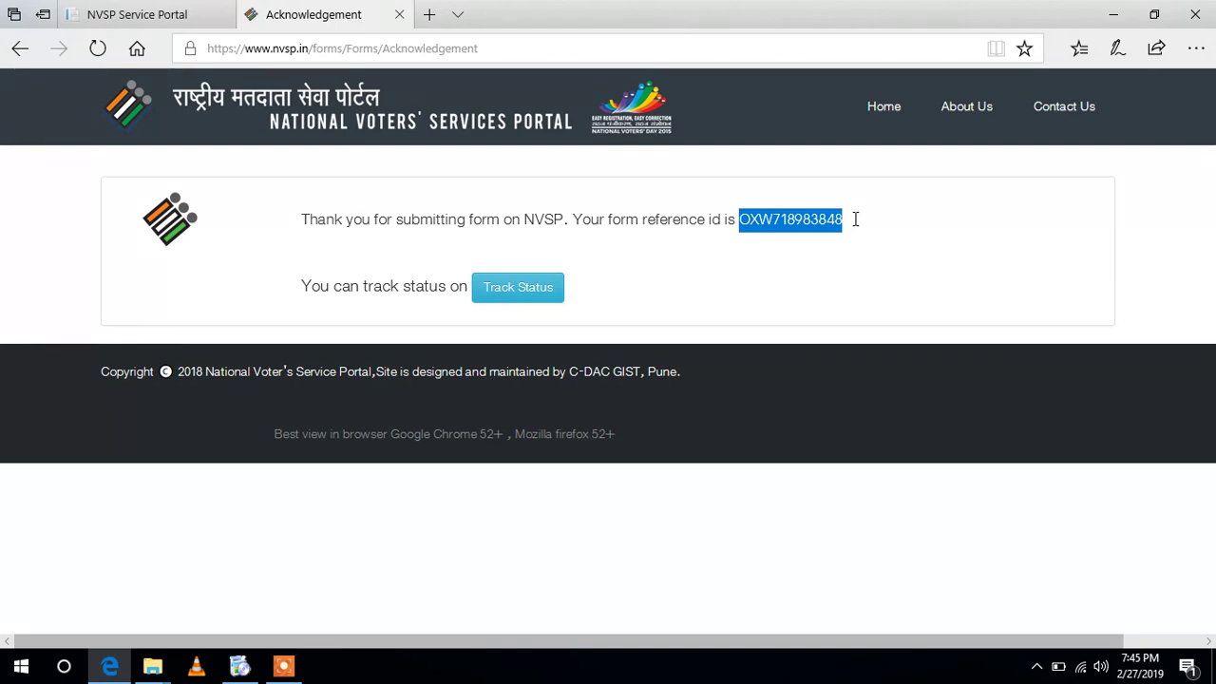
pyautogui.rightClick(793, 224)
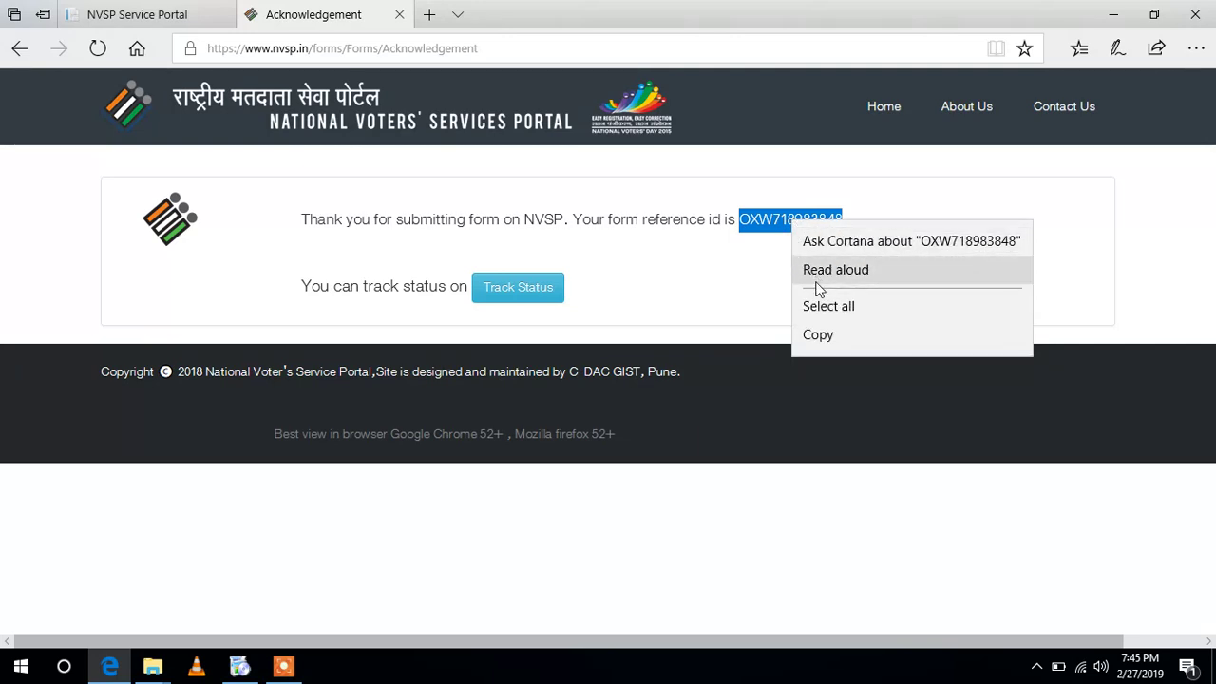
pyautogui.click(823, 336)
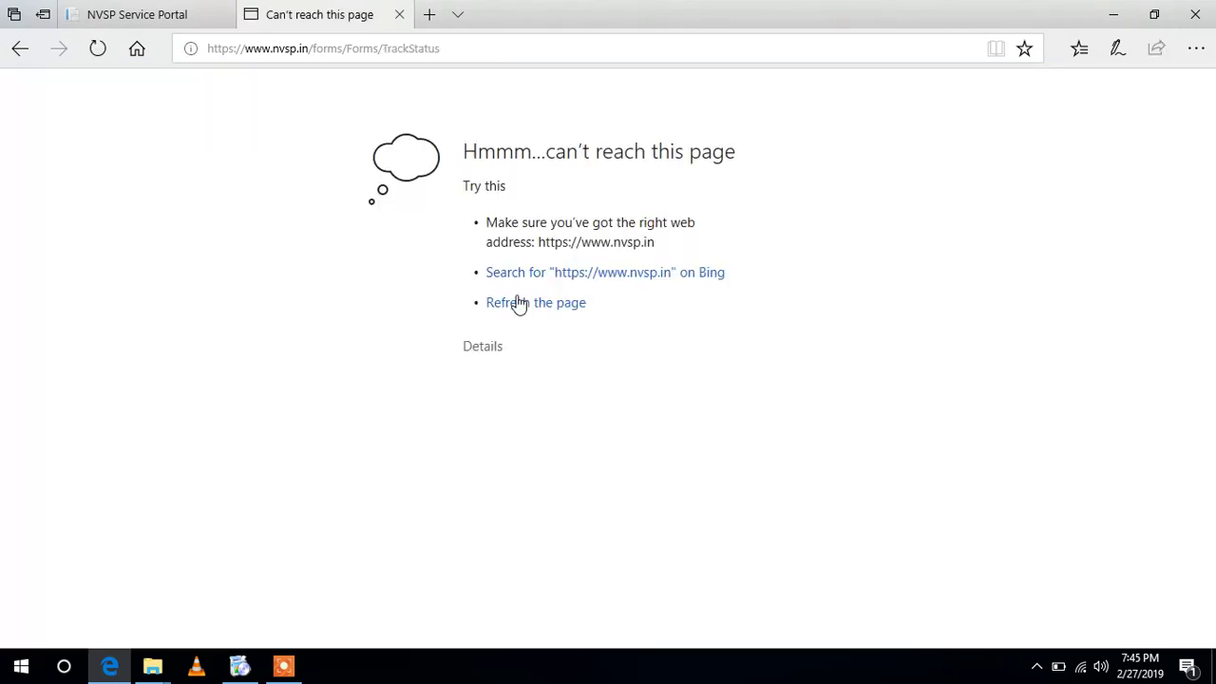
pyautogui.click(164, 8)
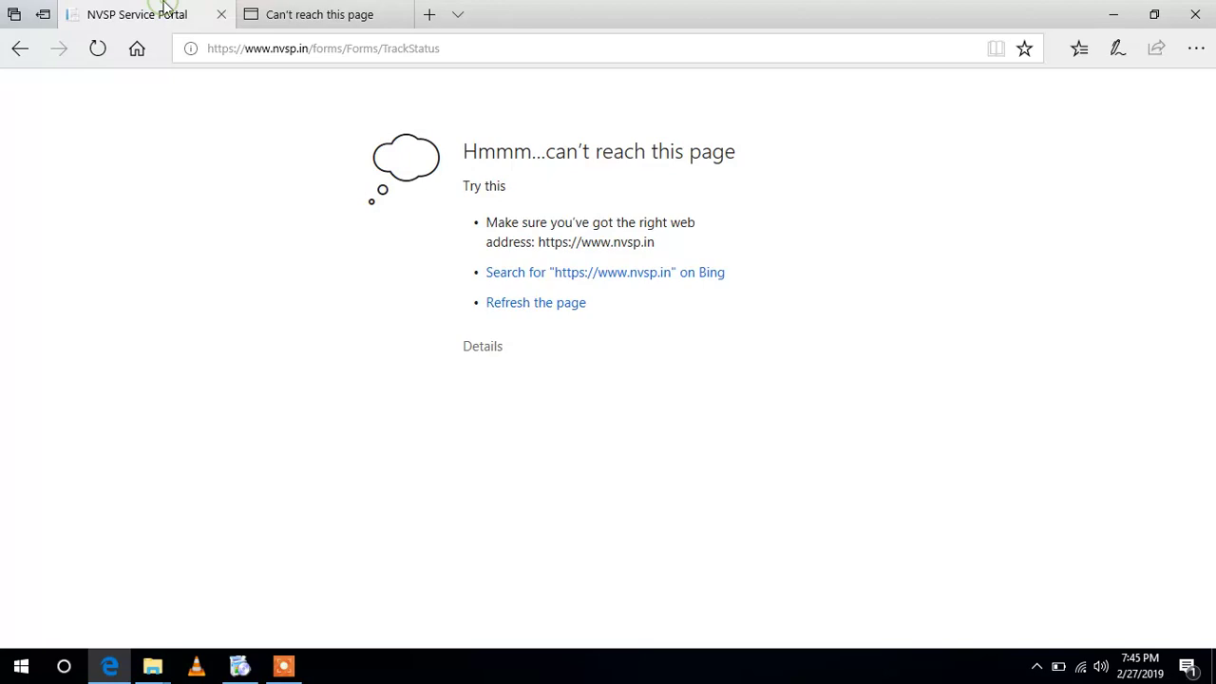